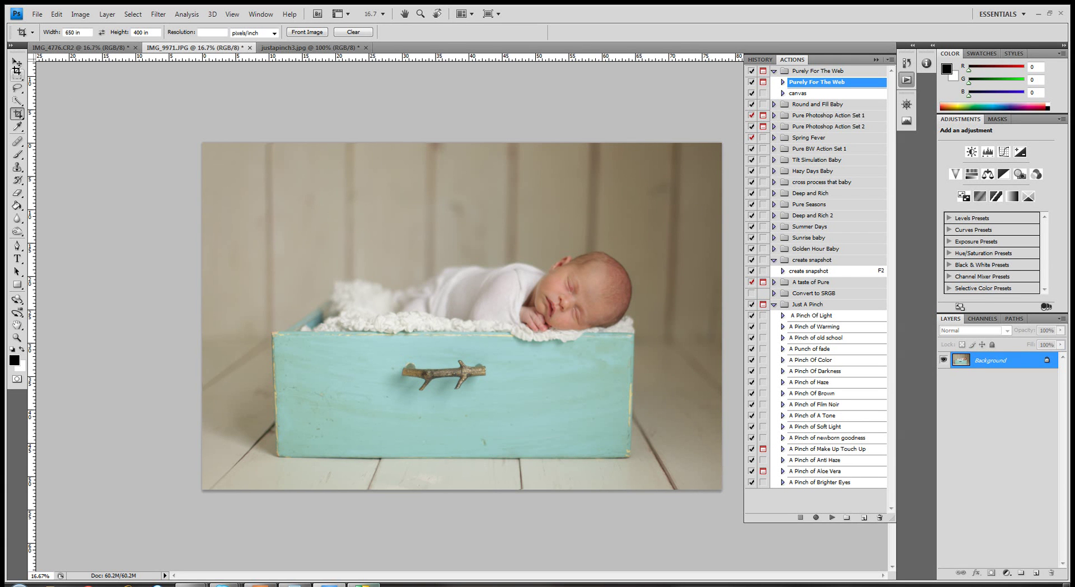
# Switch to the Move tool and select the 'A Pinch of newborn goodness' action in Just A Pinch.
pyautogui.click(17, 63)
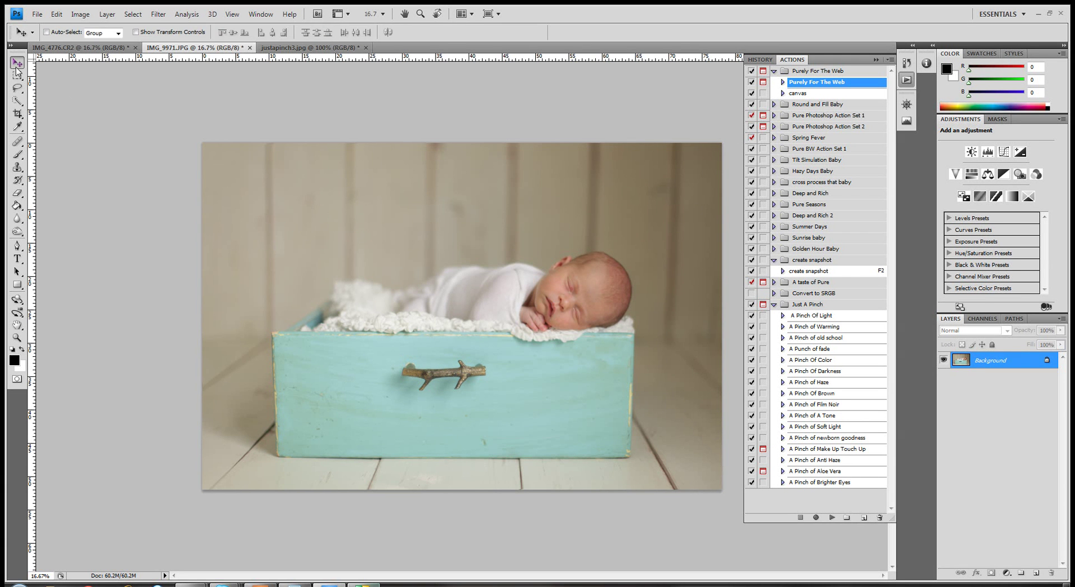
pyautogui.click(804, 437)
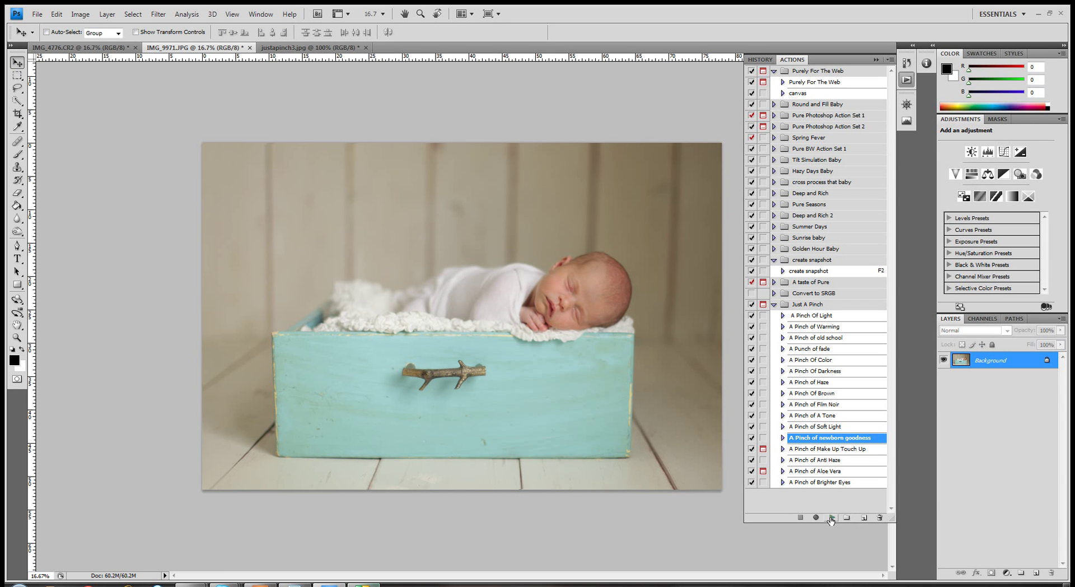
# Play the newborn goodness action, lower its group from 69% to 42% opacity, and compare.
pyautogui.click(832, 516)
pyautogui.click(831, 516)
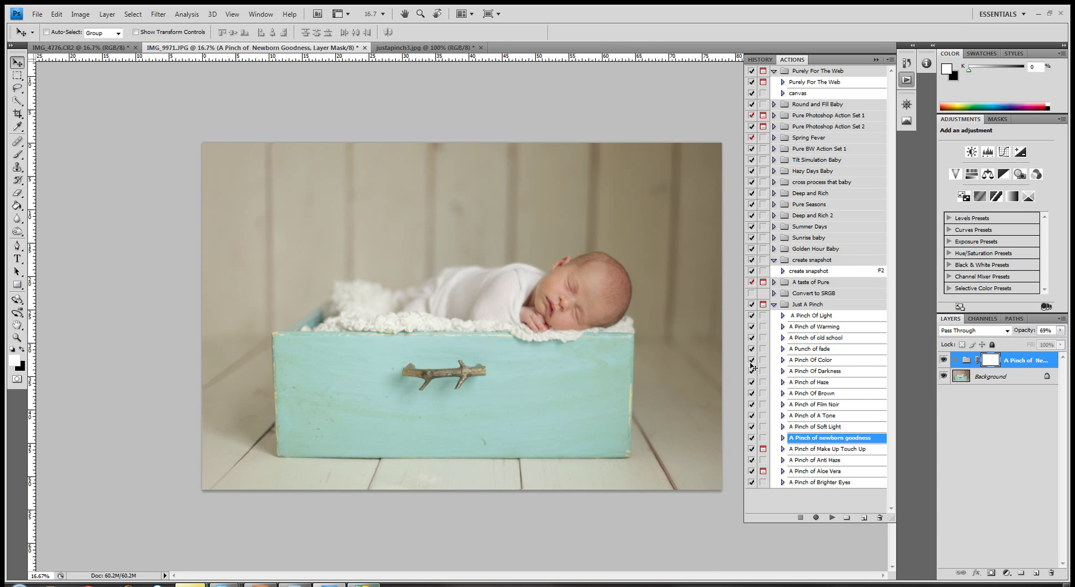
pyautogui.click(1059, 330)
pyautogui.moveTo(1030, 342); pyautogui.dragTo(1028, 341)
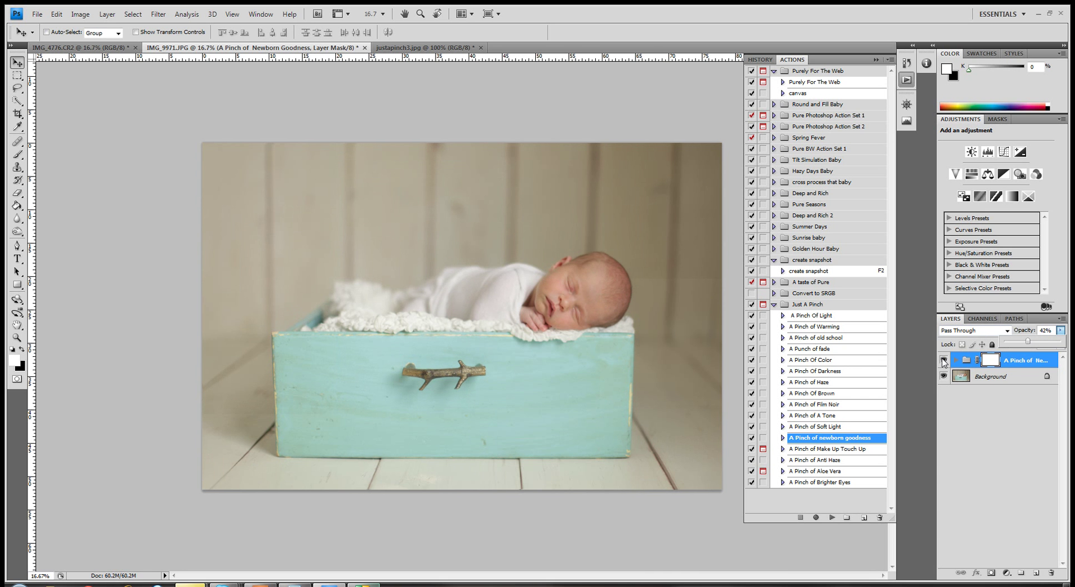
pyautogui.click(944, 360)
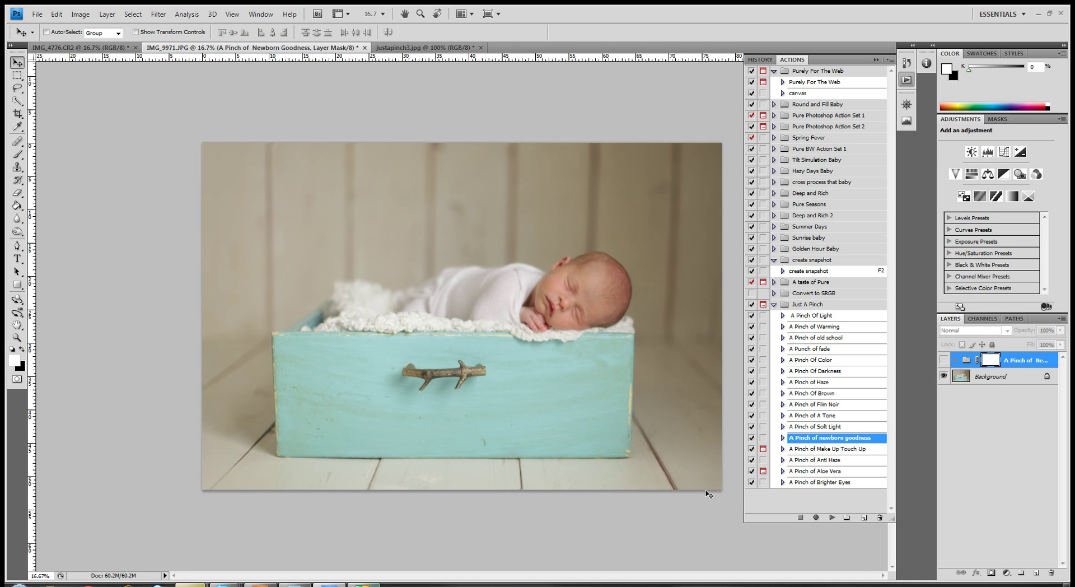
pyautogui.click(943, 360)
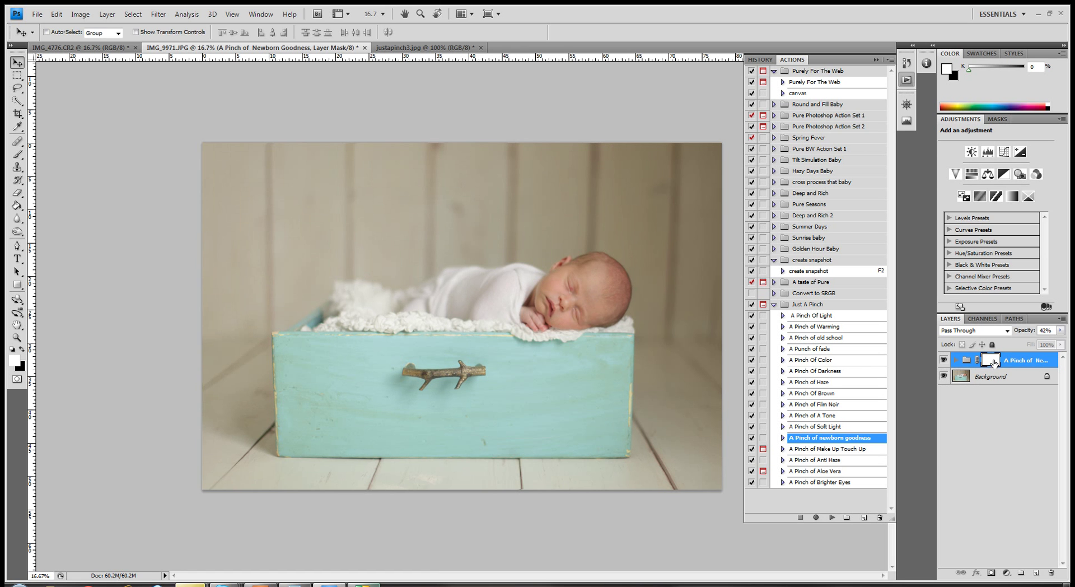
# Select the Brush tool and swap the foreground colour to black.
pyautogui.click(23, 154)
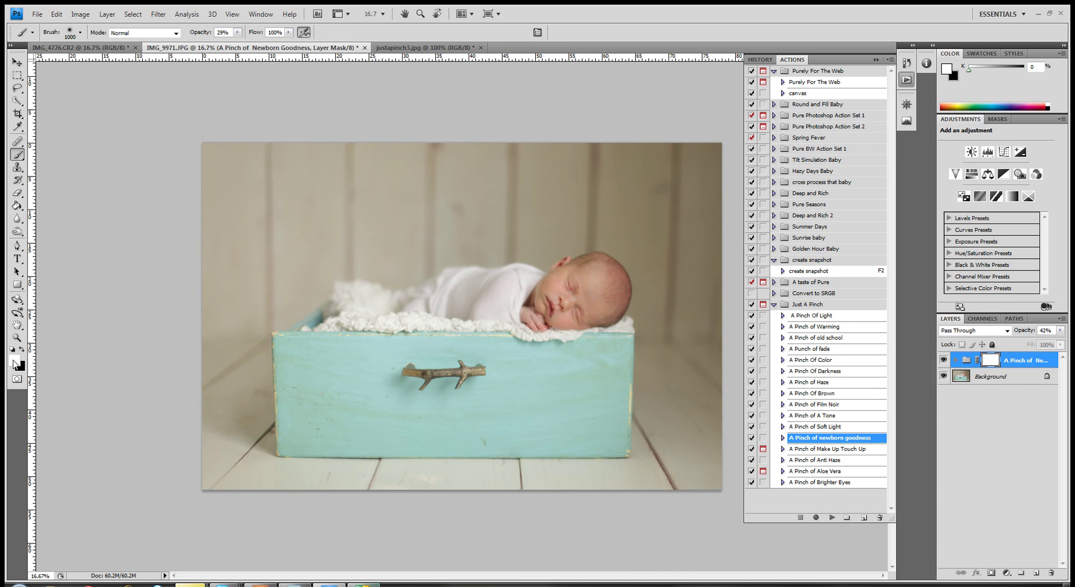
pyautogui.press('x')
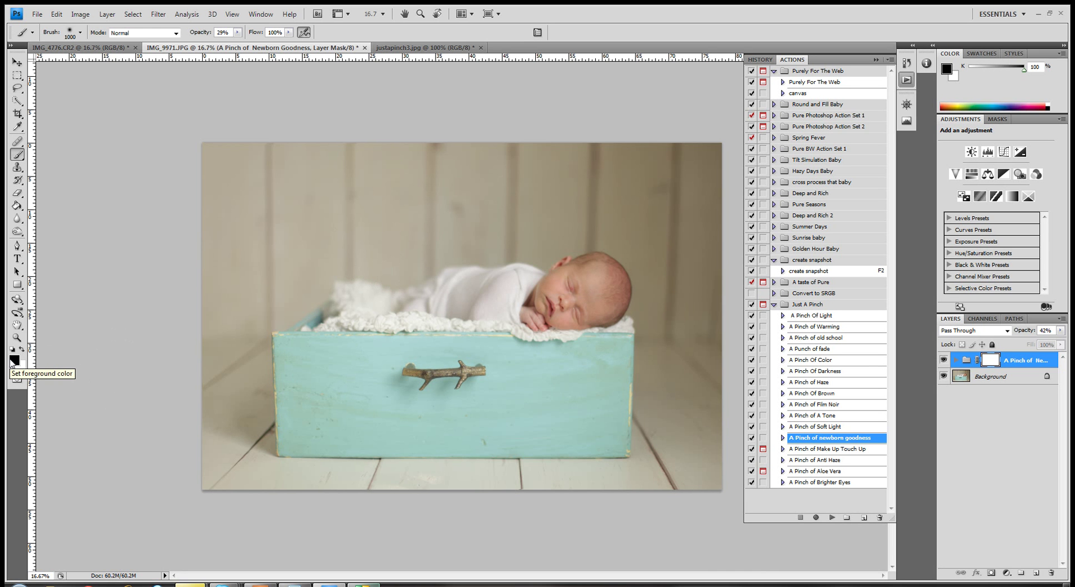
# At 100% brush opacity, paint black on the mask around the photo's edges, then compare.
pyautogui.click(238, 33)
pyautogui.moveTo(237, 42); pyautogui.dragTo(302, 48)
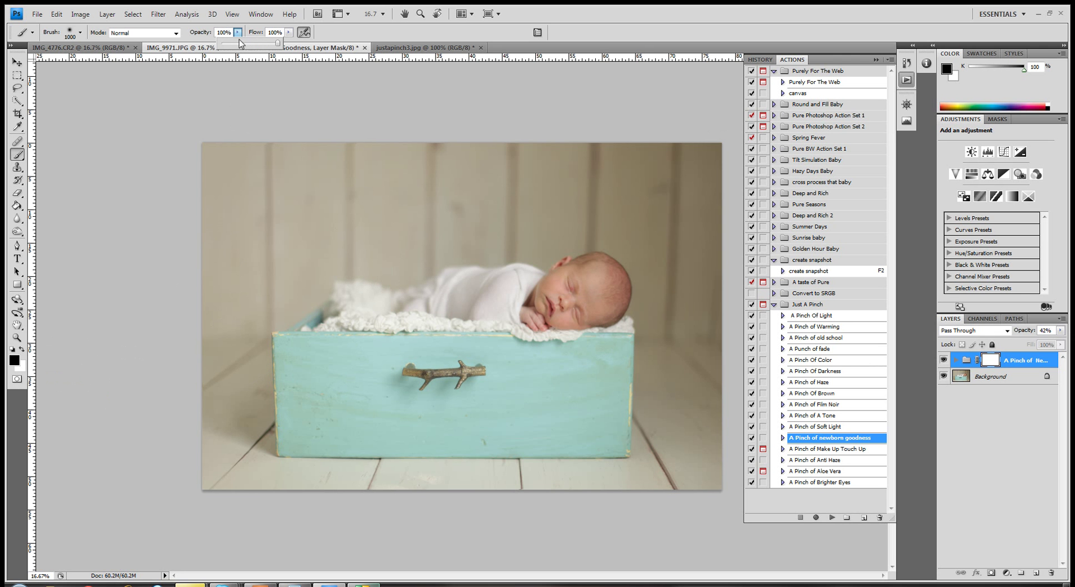
pyautogui.click(236, 241)
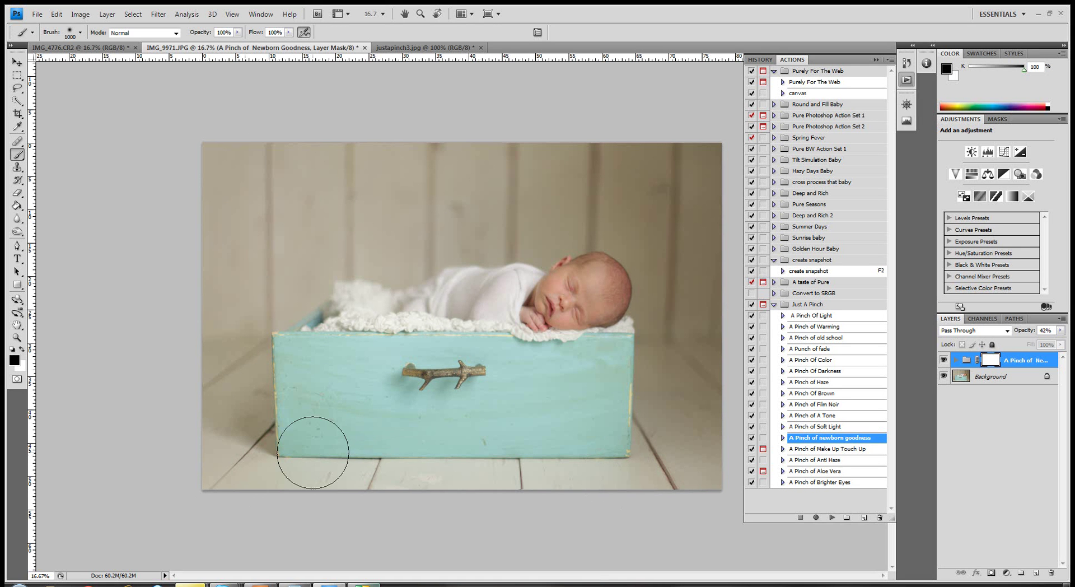
pyautogui.moveTo(307, 452)
pyautogui.mouseDown()
pyautogui.moveTo(250, 176)
pyautogui.moveTo(237, 492)
pyautogui.moveTo(221, 143)
pyautogui.mouseUp()
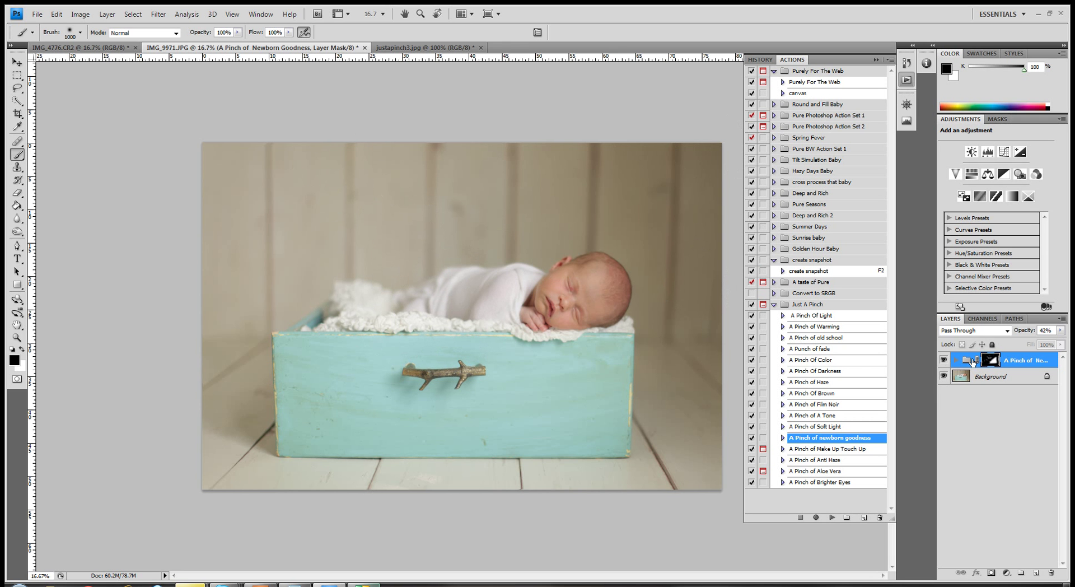
pyautogui.click(944, 360)
pyautogui.click(944, 360)
# Compare with the original, raise the group opacity from 42% to 89%, and compare again.
pyautogui.click(943, 360)
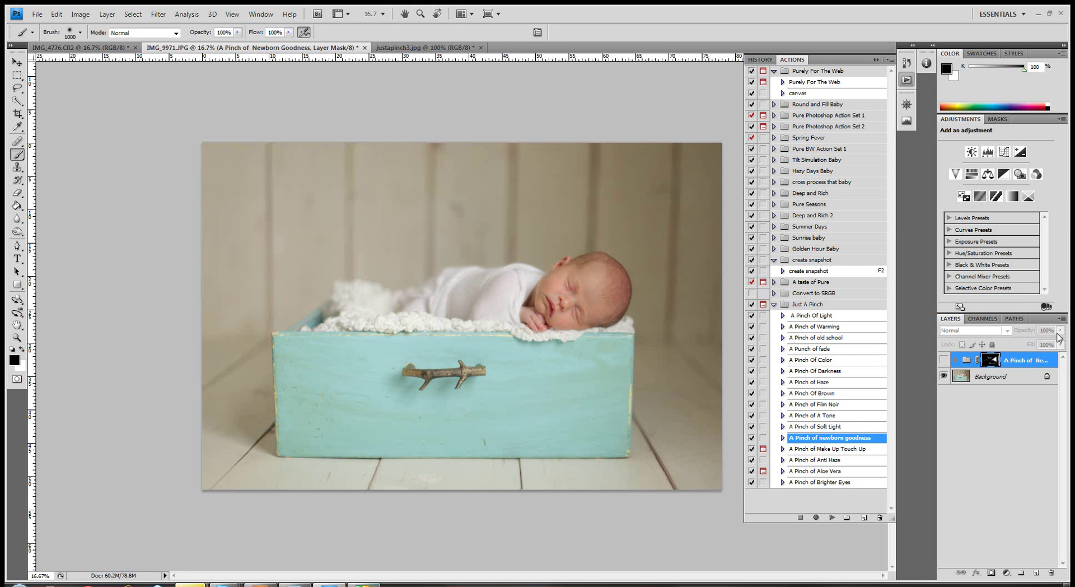
pyautogui.click(944, 361)
pyautogui.click(1060, 330)
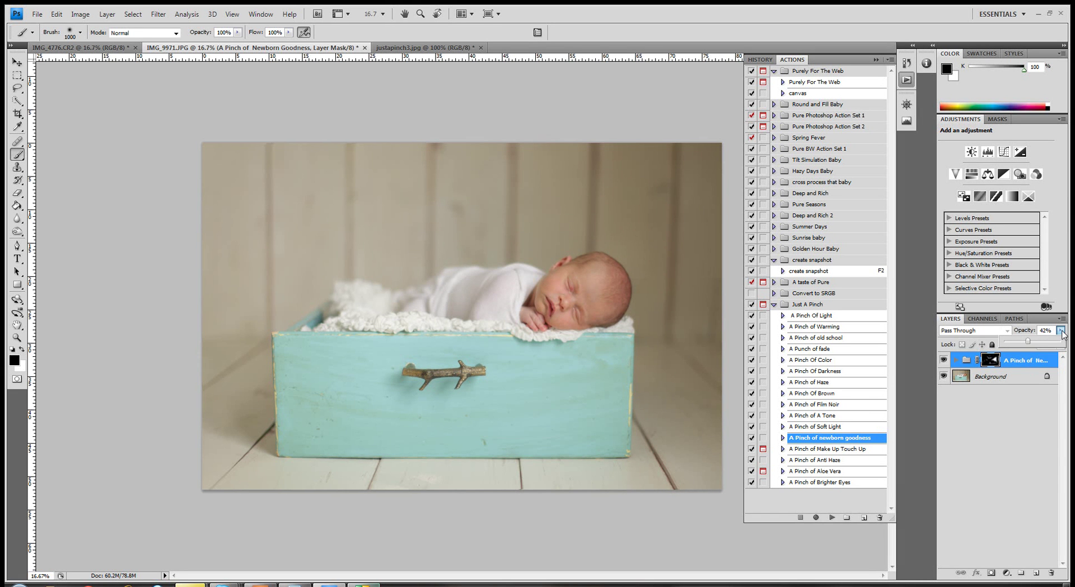
pyautogui.moveTo(1059, 343); pyautogui.dragTo(1054, 341)
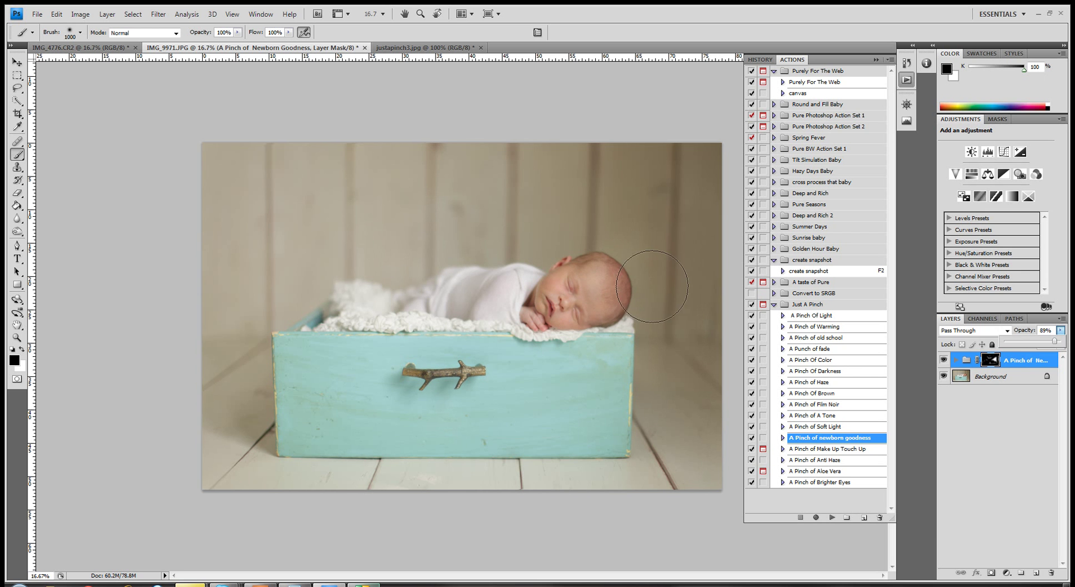
pyautogui.click(943, 360)
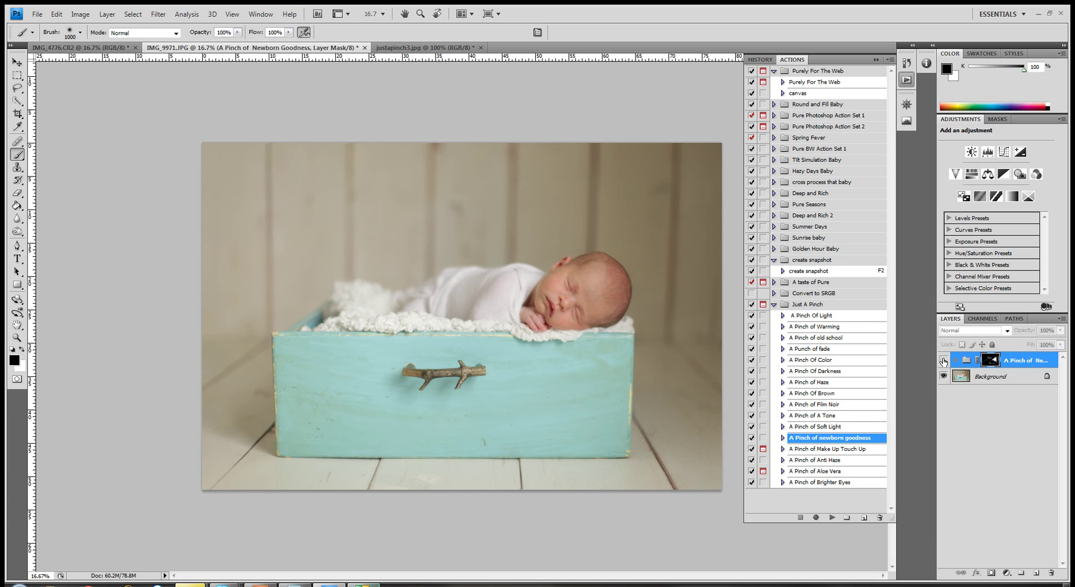
pyautogui.click(943, 360)
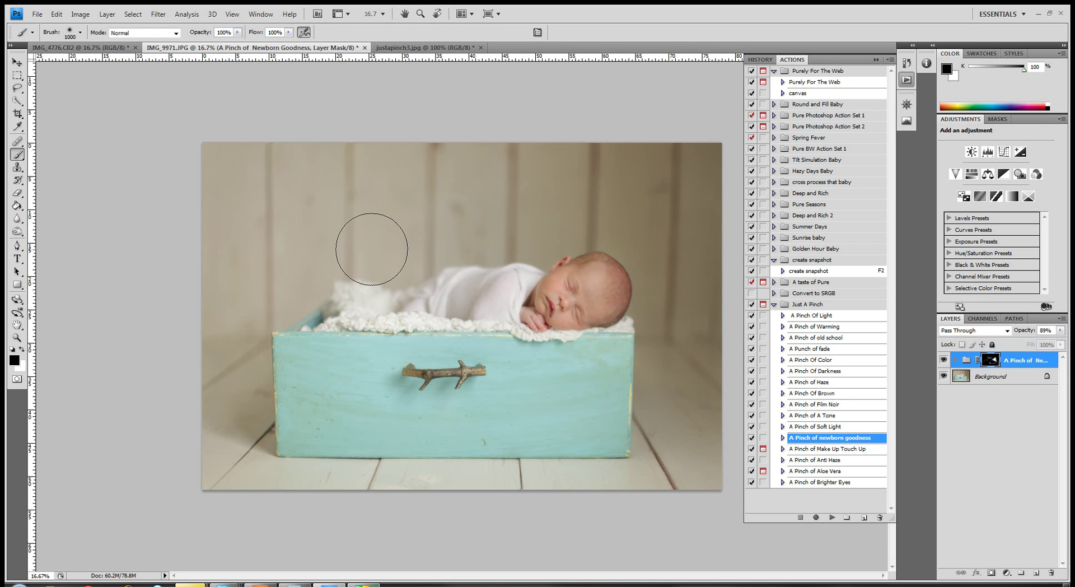
# Choose the hard round 19 px brush preset and enlarge it to a 666 px diameter.
pyautogui.rightClick(342, 245)
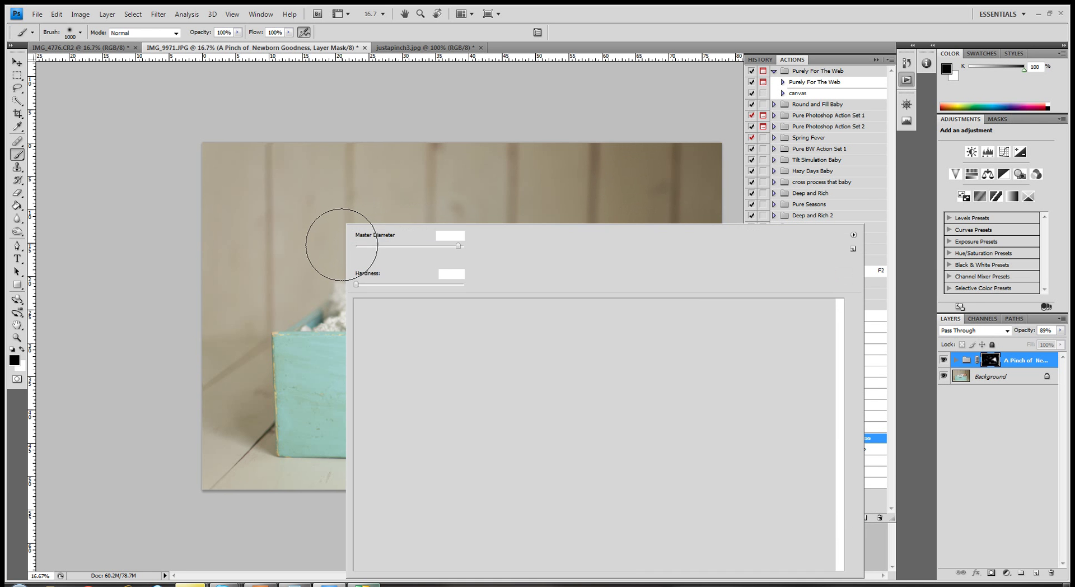
pyautogui.press('Escape')
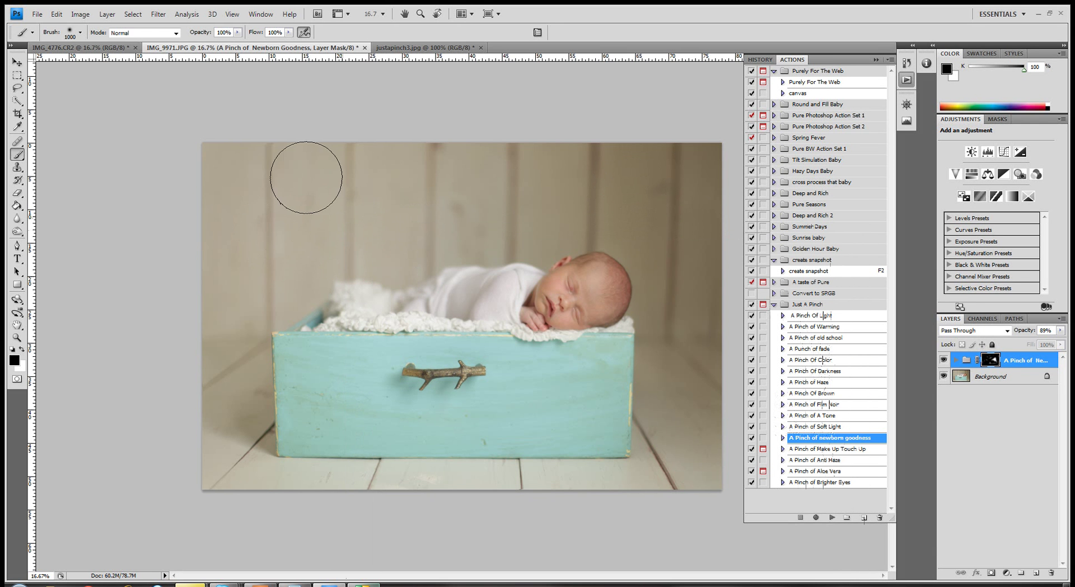
pyautogui.rightClick(330, 279)
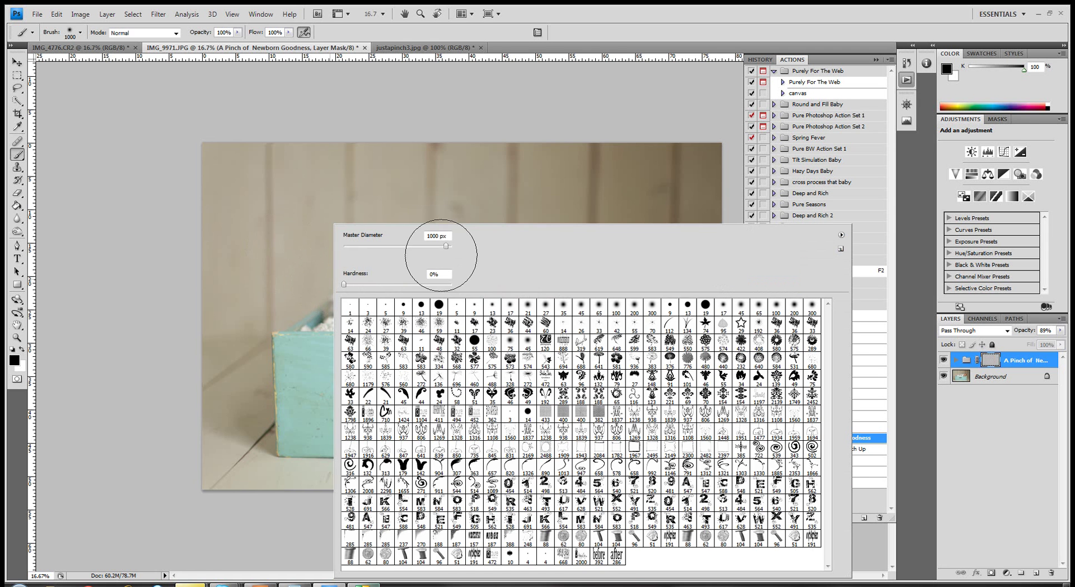
pyautogui.click(343, 284)
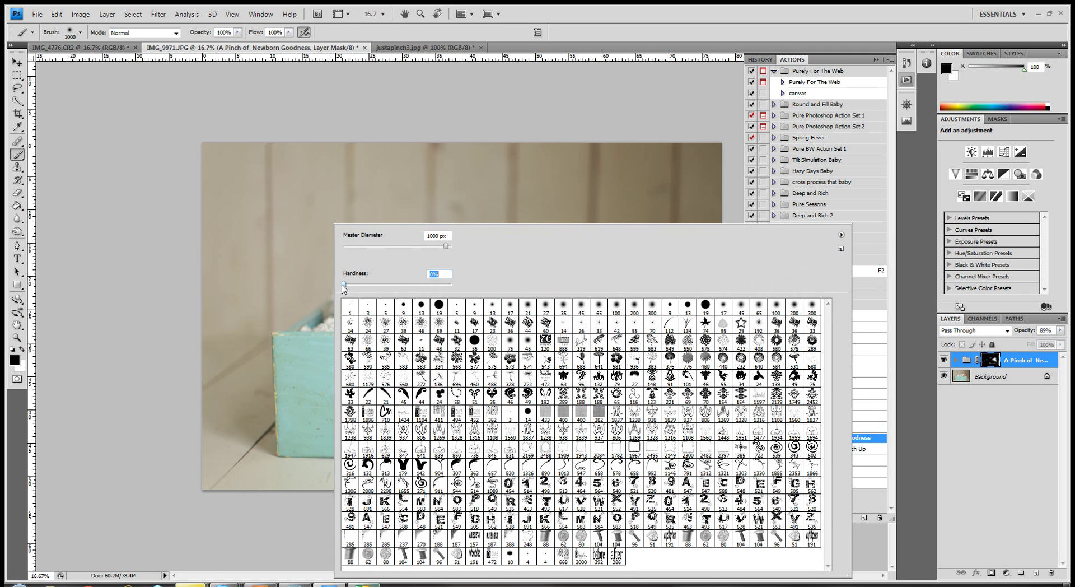
pyautogui.click(813, 309)
pyautogui.click(772, 207)
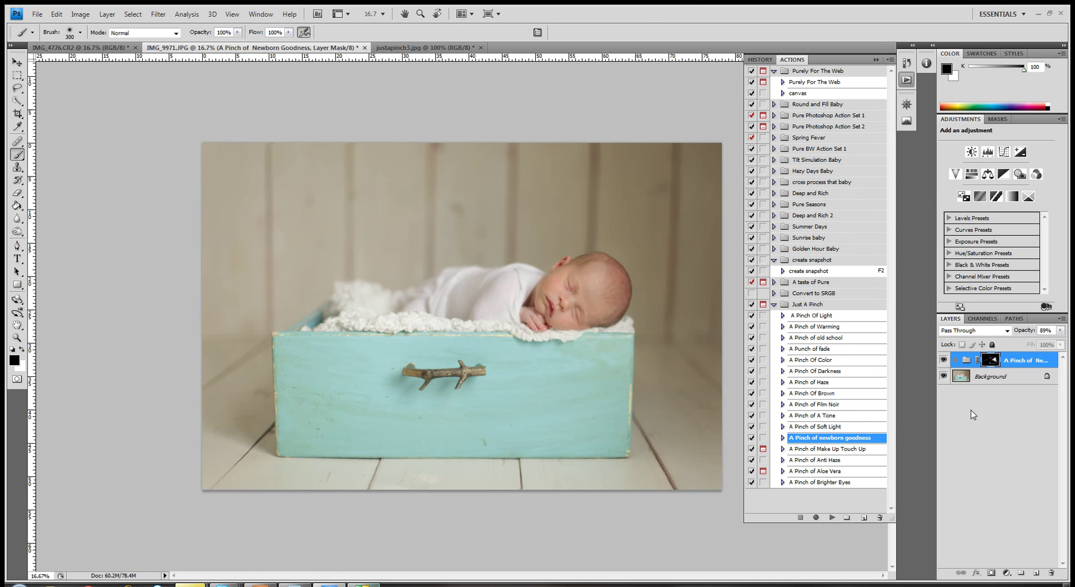
pyautogui.rightClick(292, 199)
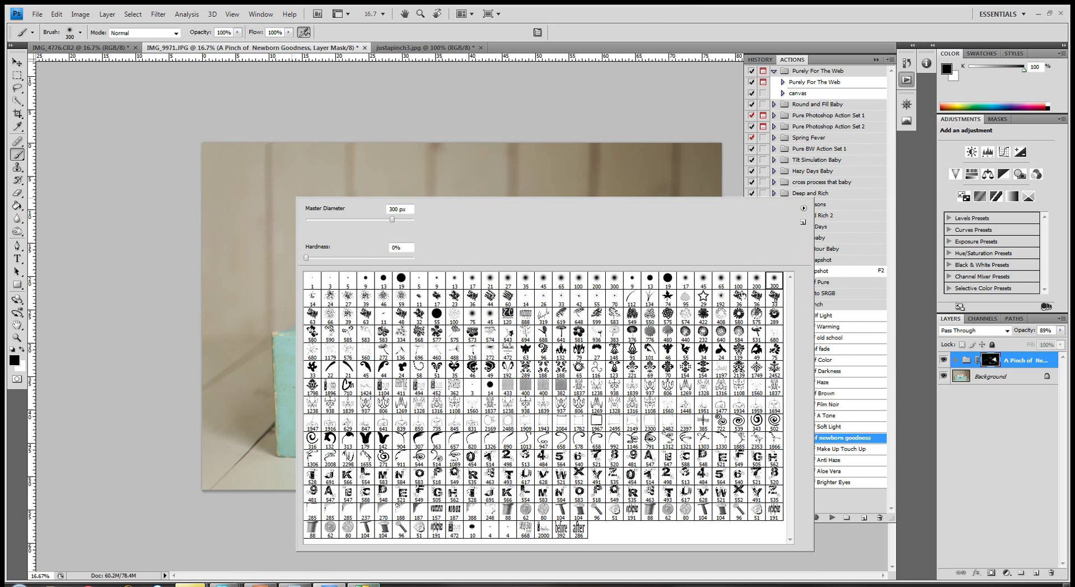
pyautogui.click(667, 279)
pyautogui.click(389, 219)
pyautogui.click(404, 220)
pyautogui.press('Return')
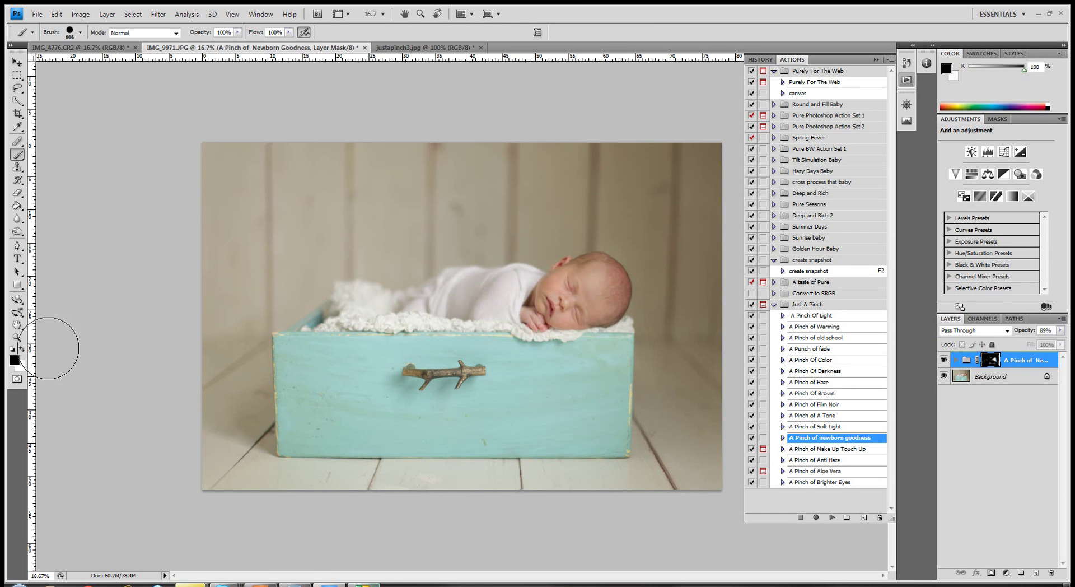
# Paint white on the mask at the left edge and diagonally, then erase most of that band with black.
pyautogui.click(21, 350)
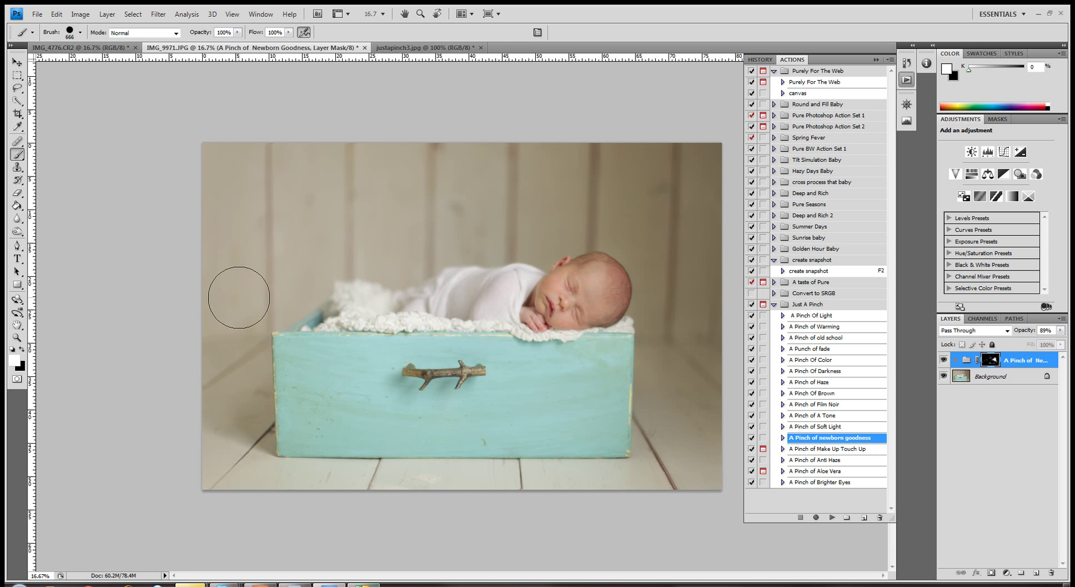
pyautogui.click(215, 305)
pyautogui.keyDown('shift'); pyautogui.click(451, 161); pyautogui.keyUp('shift')
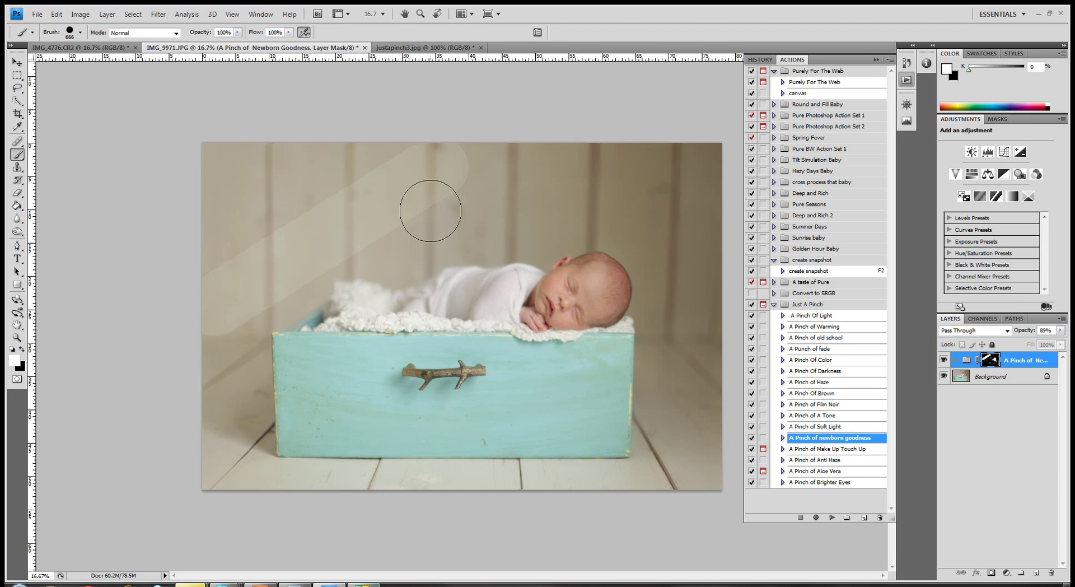
pyautogui.click(22, 348)
pyautogui.moveTo(315, 223)
pyautogui.mouseDown()
pyautogui.moveTo(468, 134)
pyautogui.moveTo(265, 262)
pyautogui.moveTo(219, 306)
pyautogui.moveTo(297, 287)
pyautogui.moveTo(484, 168)
pyautogui.moveTo(246, 312)
pyautogui.moveTo(207, 273)
pyautogui.mouseUp()
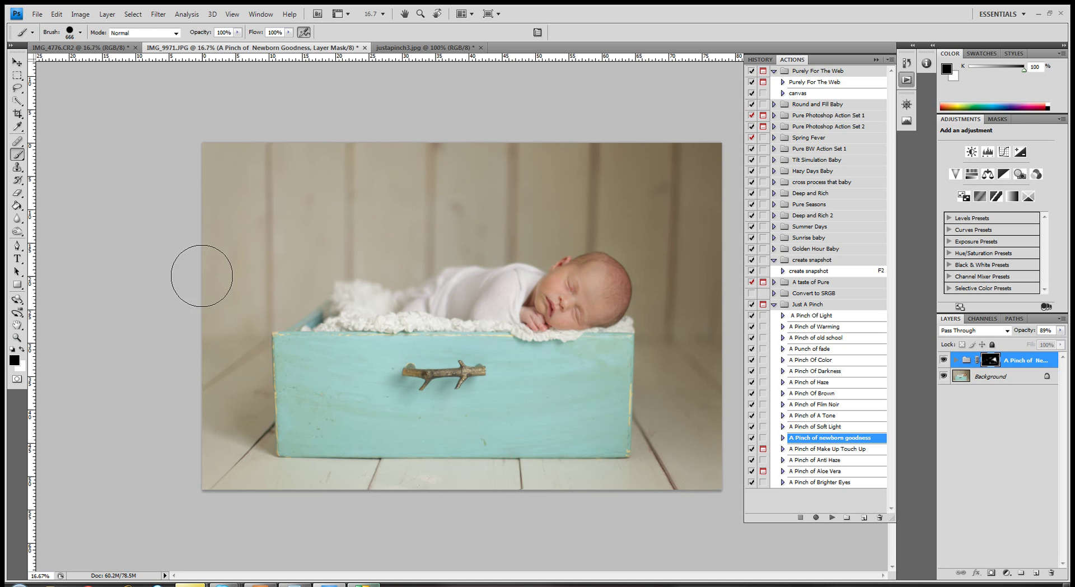
# Set the brush to 0% hardness and 569 px, then hide the effect group to compare.
pyautogui.rightClick(467, 266)
pyautogui.moveTo(582, 284); pyautogui.dragTo(476, 284)
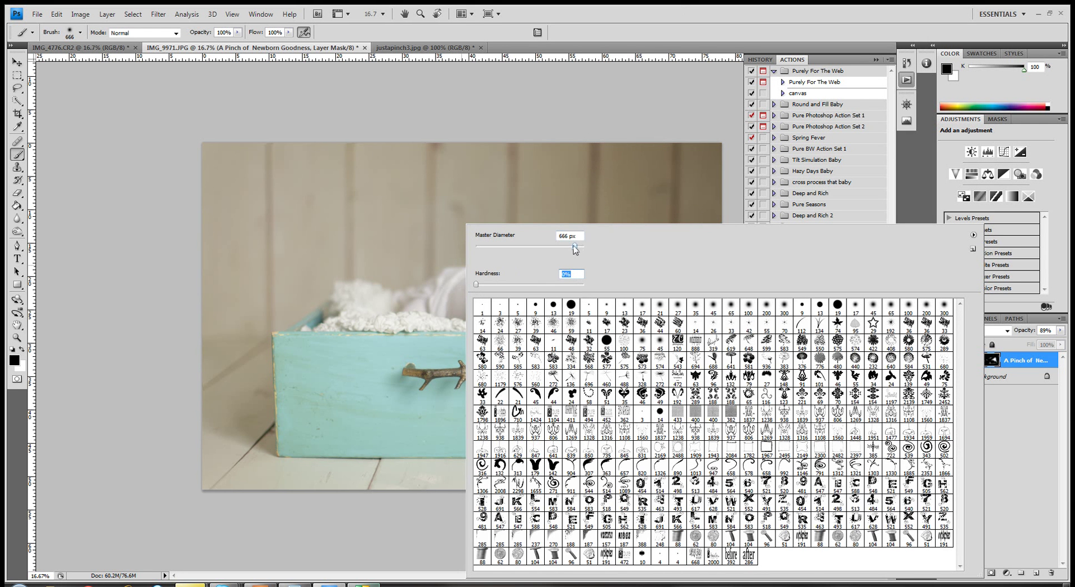
pyautogui.moveTo(575, 246); pyautogui.dragTo(573, 244)
pyautogui.press('Return')
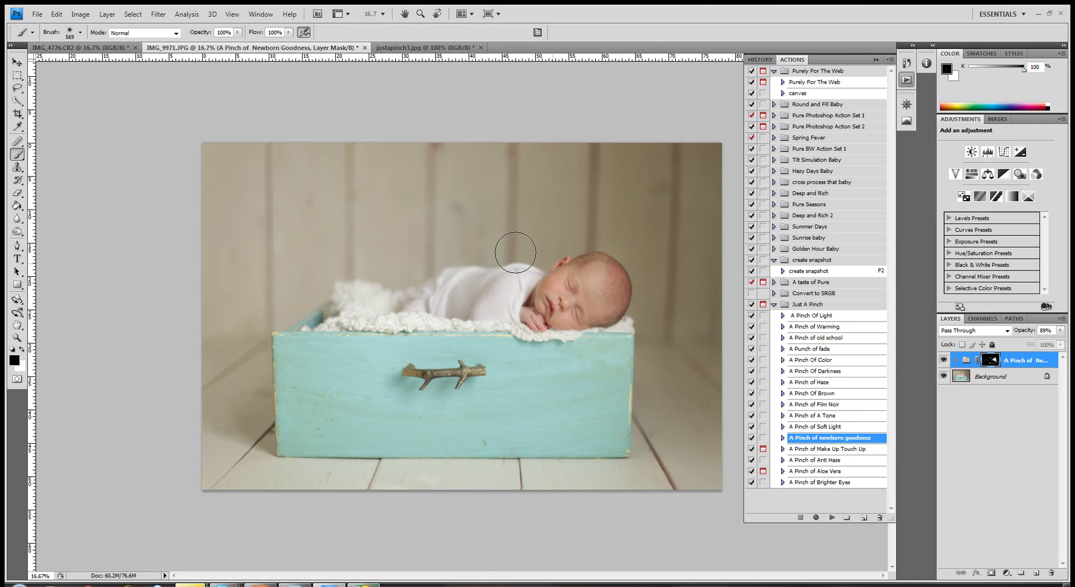
pyautogui.click(943, 361)
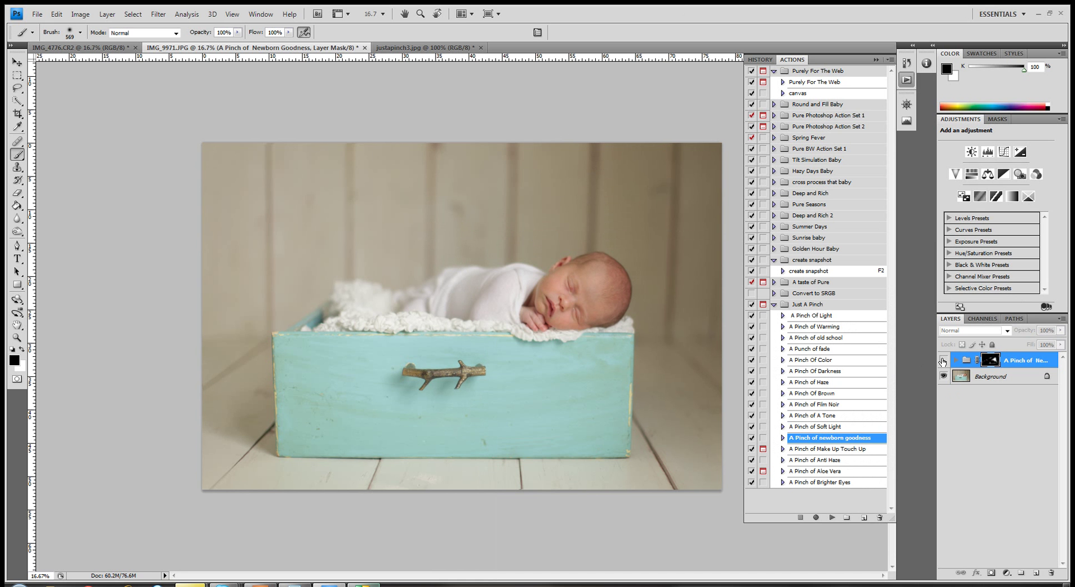
# Flatten the image from the Background layer's context menu.
pyautogui.rightClick(1009, 381)
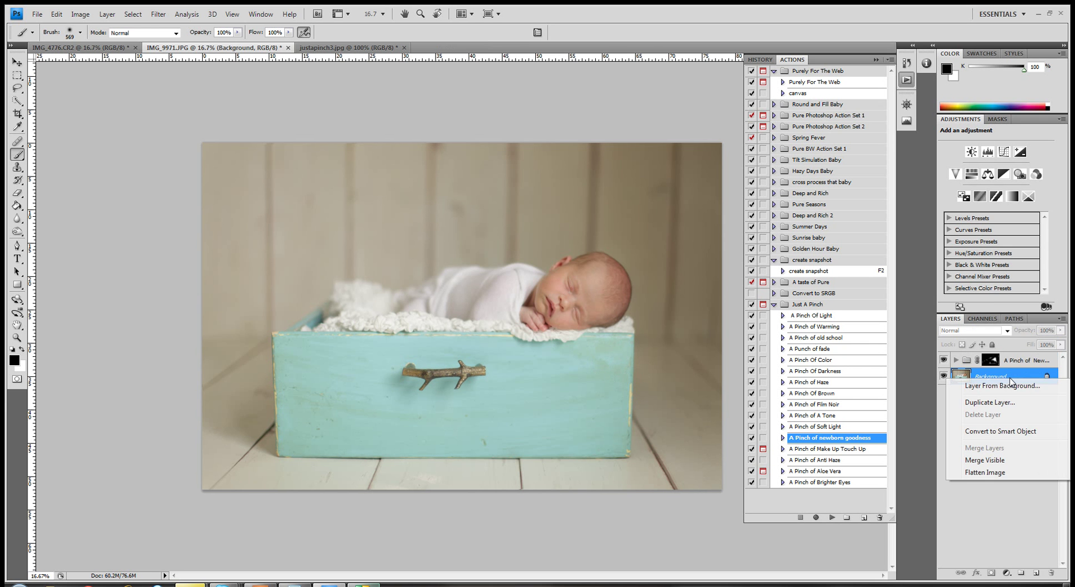
pyautogui.click(987, 472)
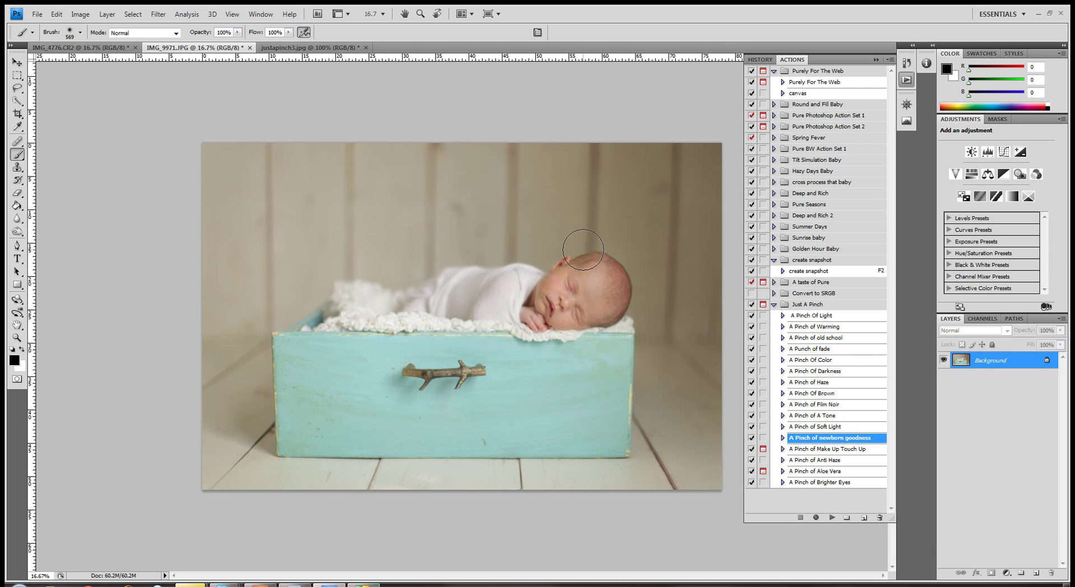
# Run the A Pinch Of Light action, reduce its group to 52% opacity, and toggle it to compare.
pyautogui.click(834, 318)
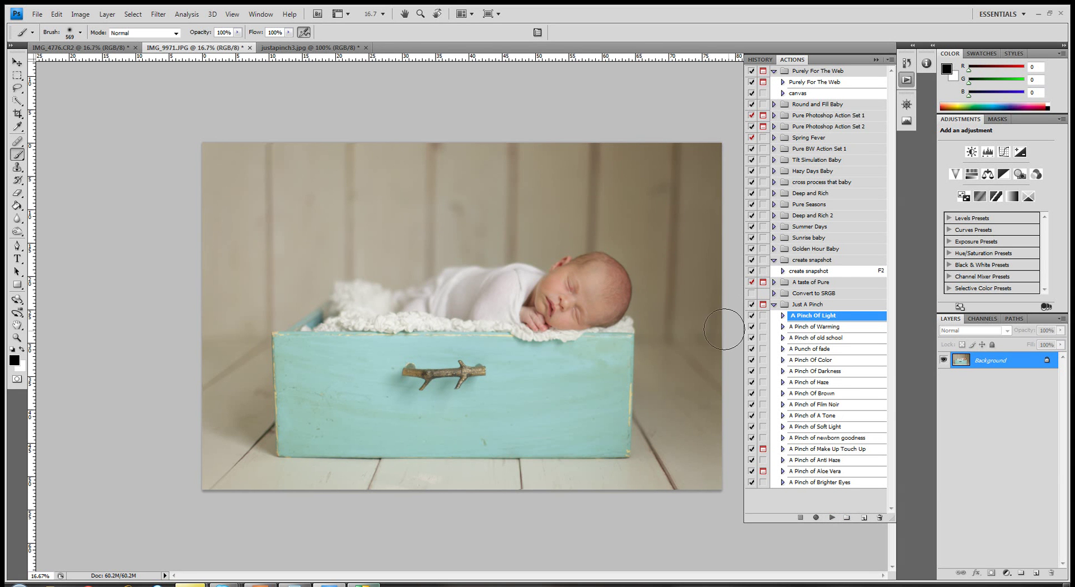
pyautogui.click(832, 517)
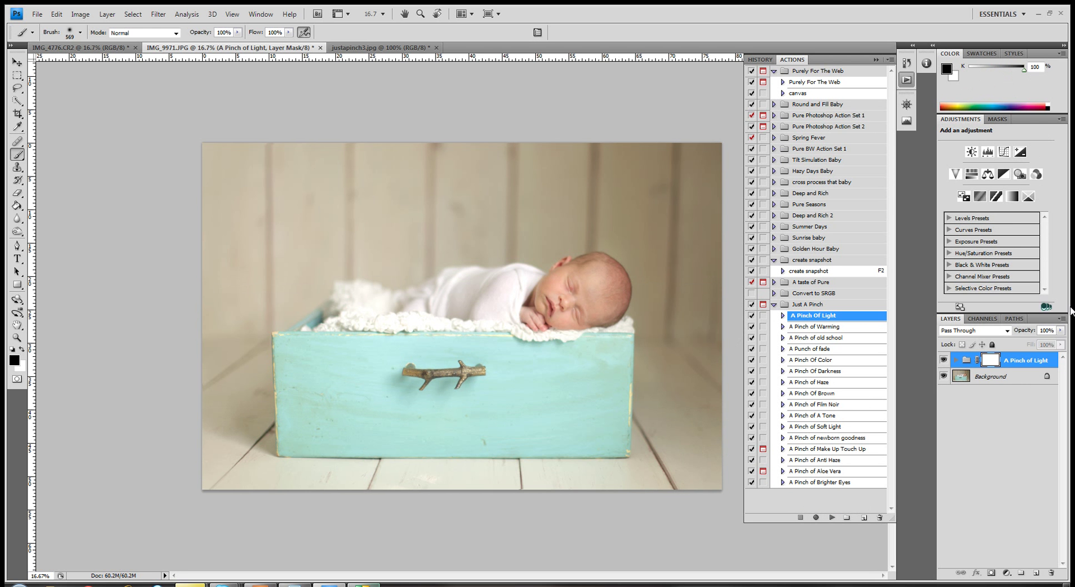
pyautogui.click(1059, 330)
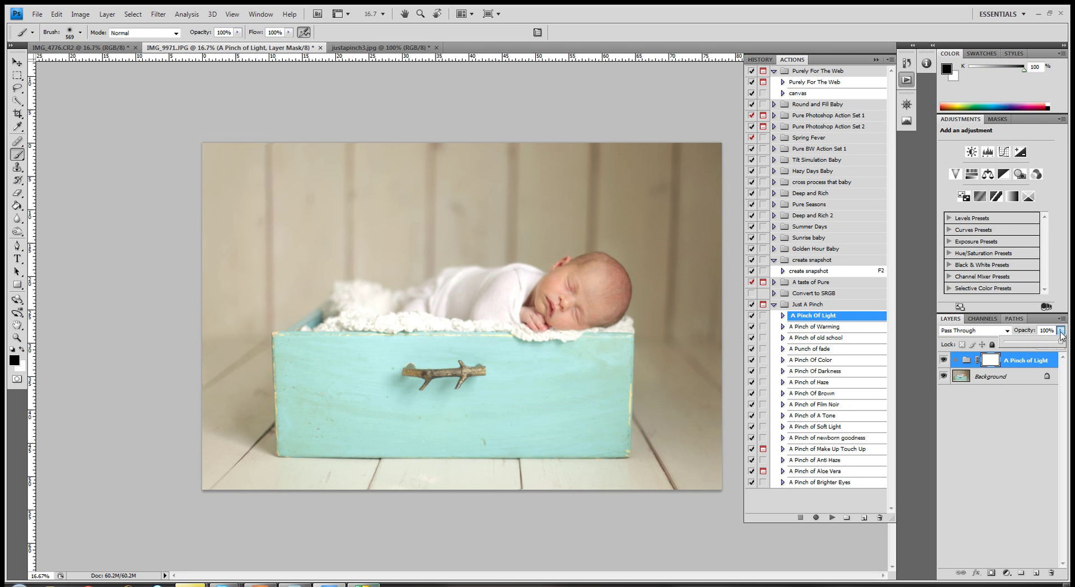
pyautogui.click(1033, 341)
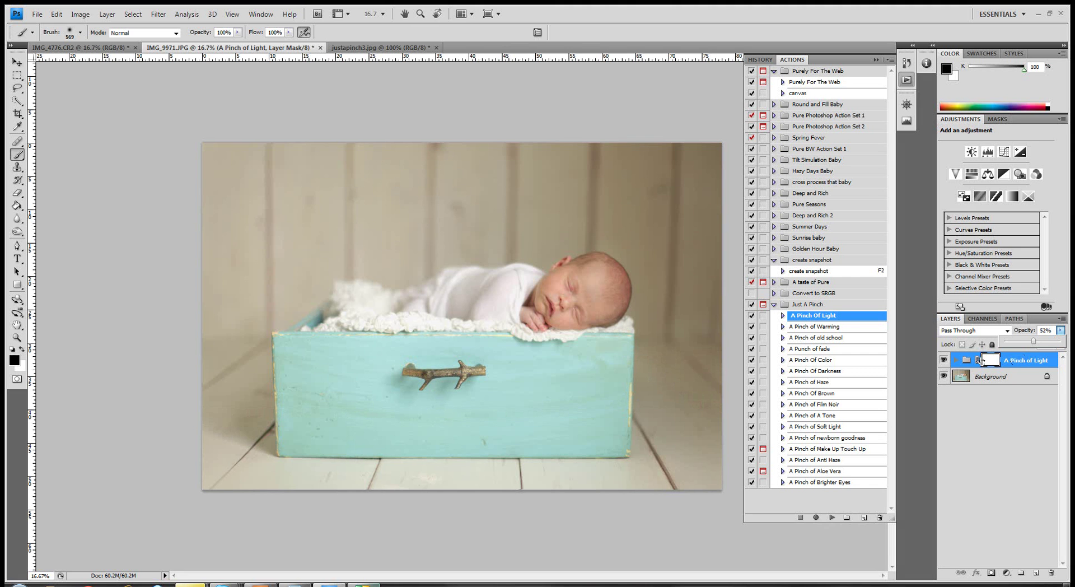
pyautogui.click(944, 360)
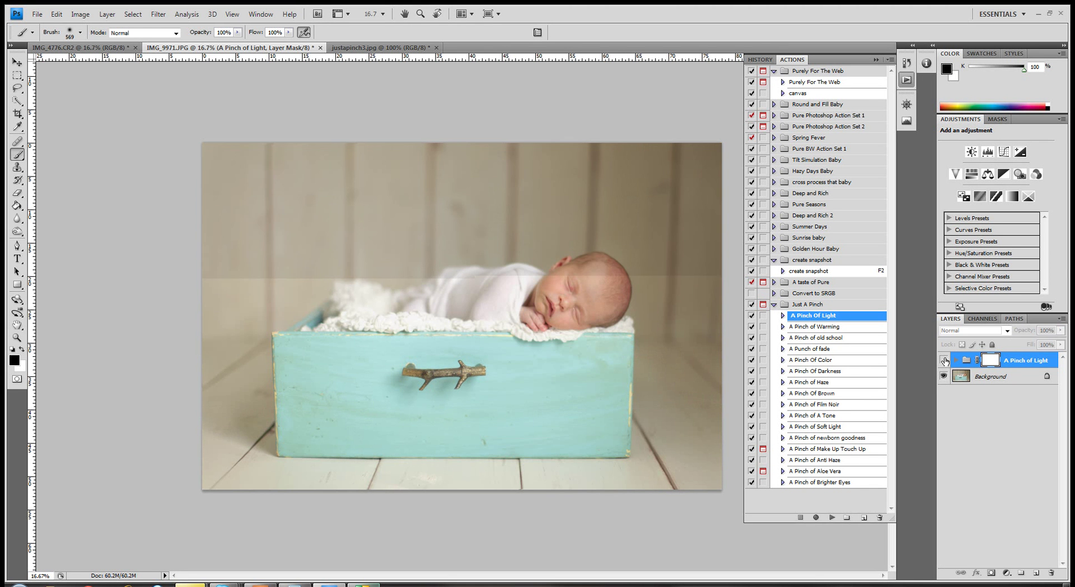
pyautogui.click(944, 360)
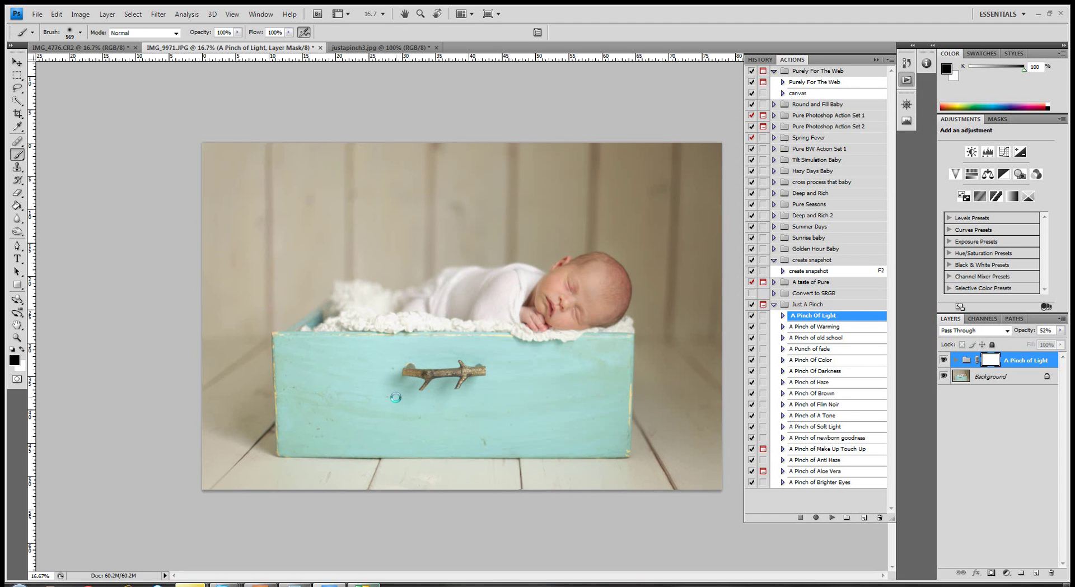
# Step back with Ctrl+Alt+Z to remove the A Pinch of Light group.
pyautogui.hotkey('ctrl', 'alt', 'z')
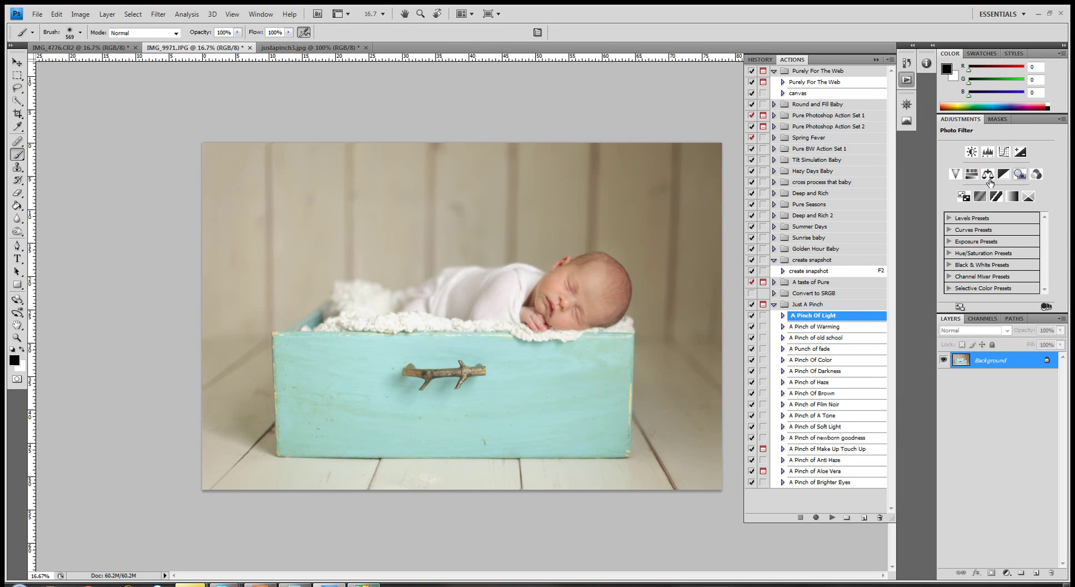
# Create a Hue/Saturation adjustment layer targeting Yellows, with Saturation at -38.
pyautogui.click(972, 176)
pyautogui.click(997, 153)
pyautogui.click(989, 181)
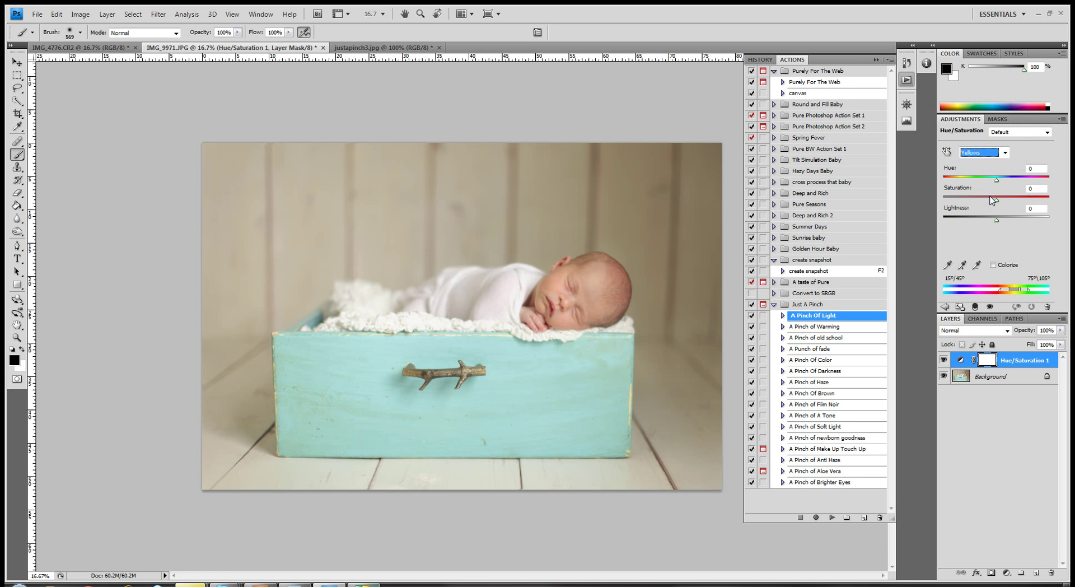
pyautogui.moveTo(997, 200); pyautogui.dragTo(975, 203)
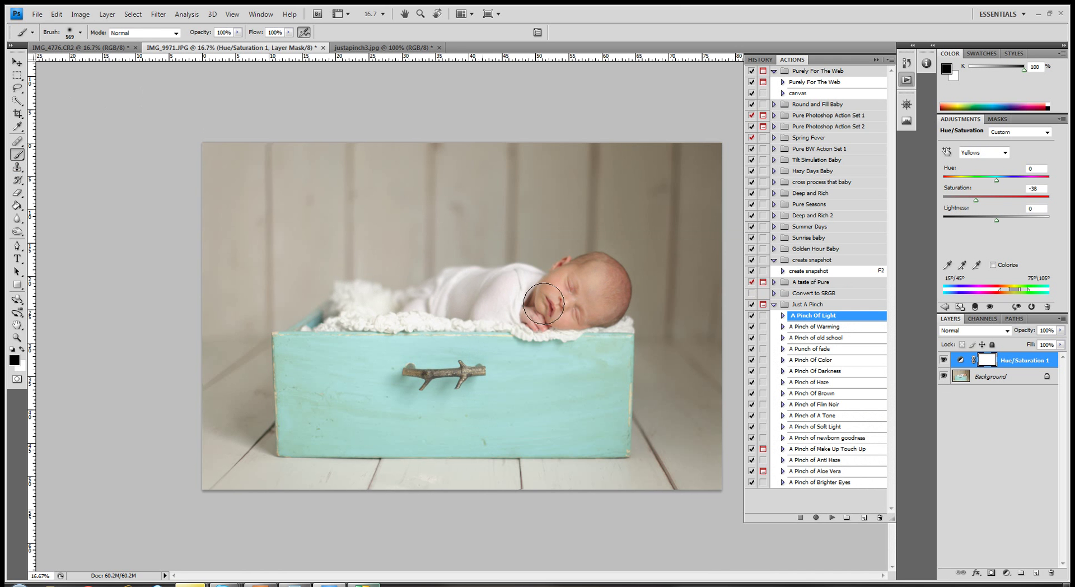
# Mask the desaturation off the baby's face and the box's left side, then toggle the layer to compare.
pyautogui.moveTo(542, 303)
pyautogui.mouseDown()
pyautogui.moveTo(494, 298)
pyautogui.moveTo(531, 291)
pyautogui.mouseUp()
pyautogui.moveTo(314, 360); pyautogui.dragTo(291, 358)
pyautogui.click(944, 361)
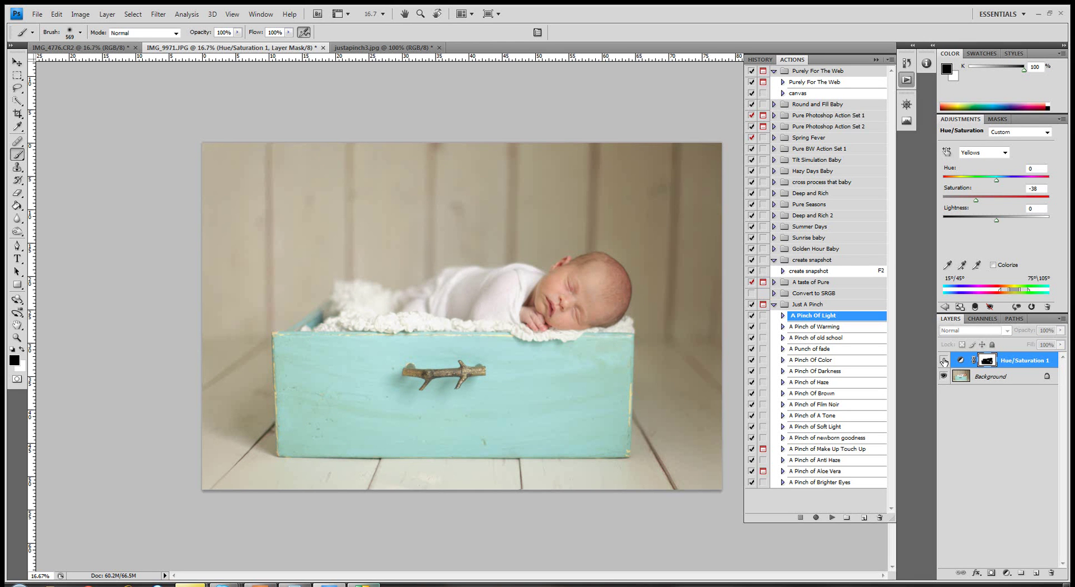
pyautogui.click(944, 361)
pyautogui.click(943, 361)
pyautogui.click(943, 361)
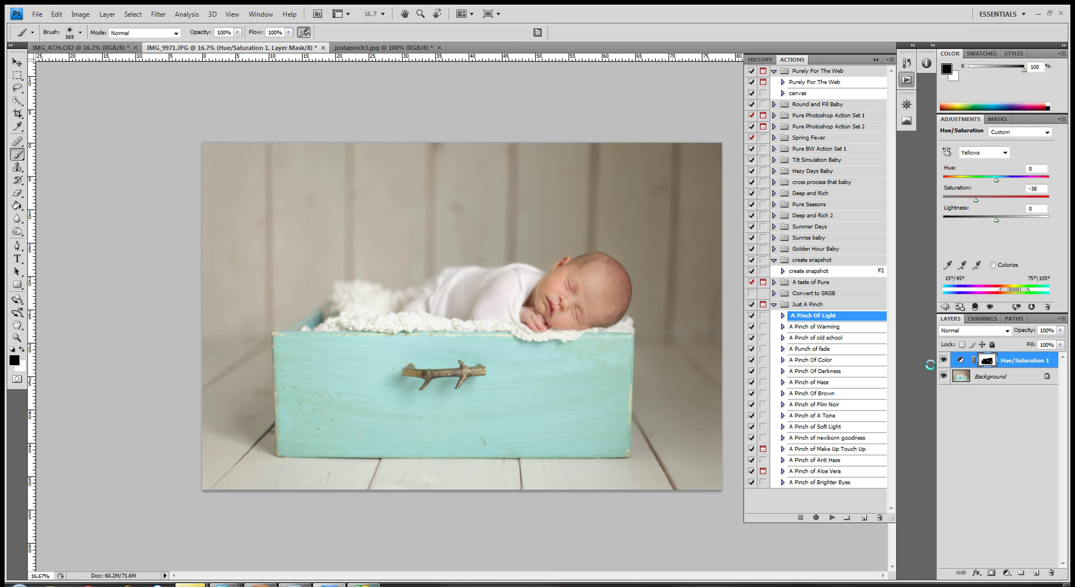
# Undo the Hue/Saturation layer and play the soft and sparkly baby action from Action Set 1.
pyautogui.hotkey('ctrl', 'z')
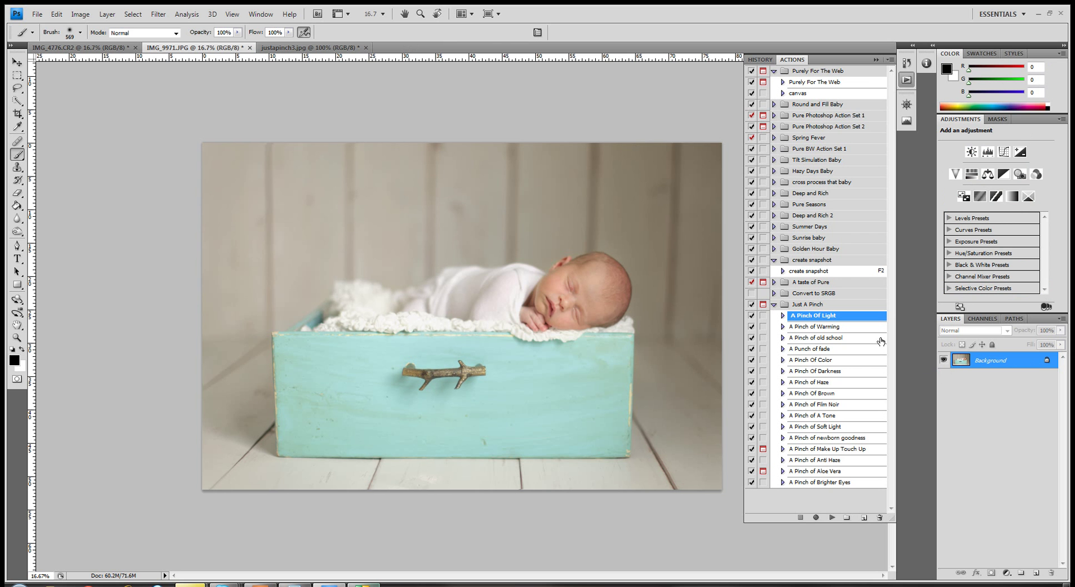
pyautogui.click(774, 115)
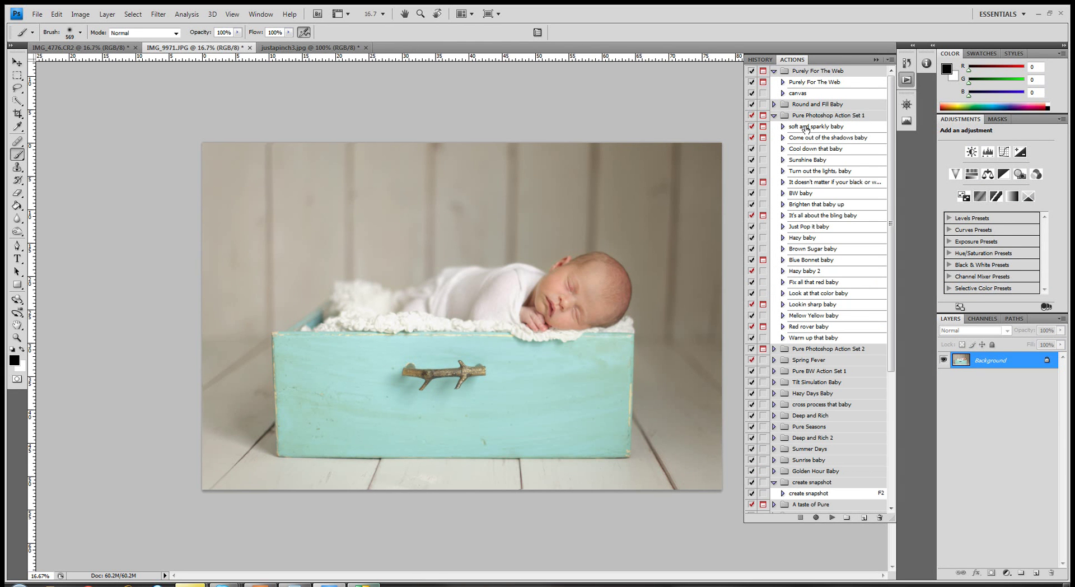
pyautogui.click(805, 126)
pyautogui.click(832, 517)
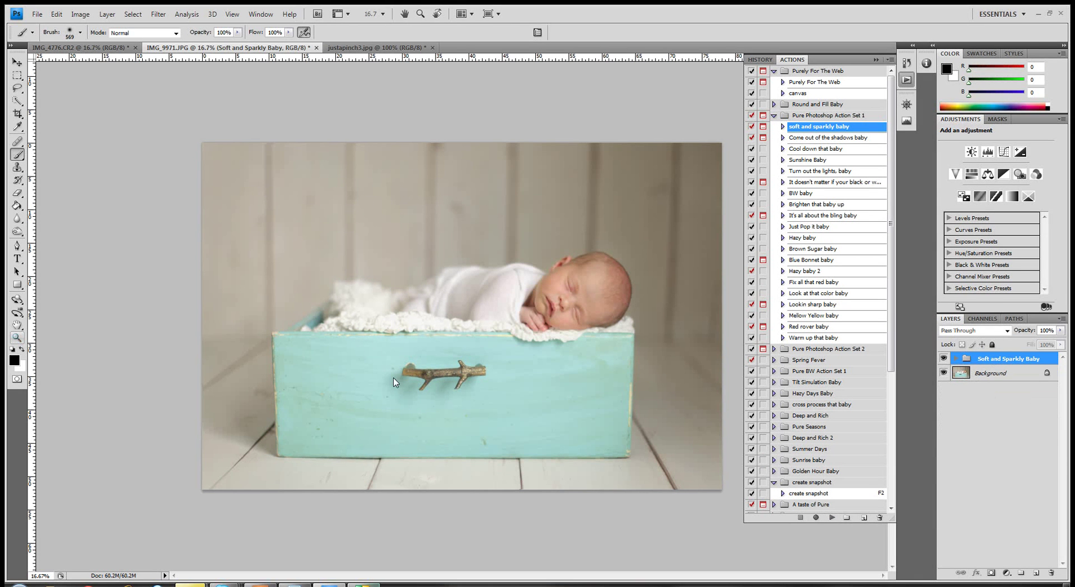
# Zoom in to 50% on the baby's face and expand the Soft and Sparkly Baby group.
pyautogui.press('z')
pyautogui.click(639, 302)
pyautogui.click(674, 308)
pyautogui.click(677, 287)
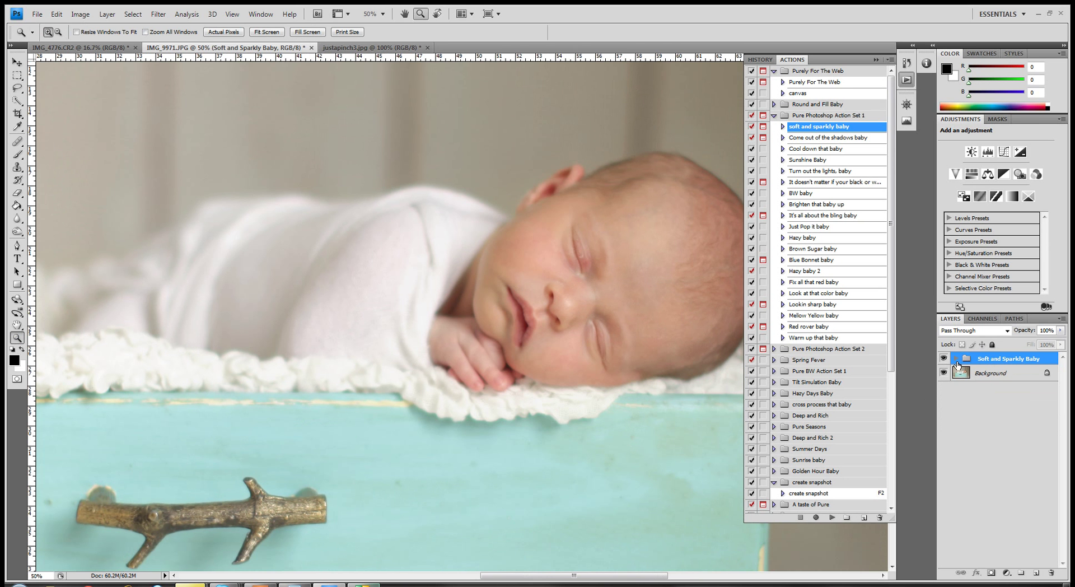
pyautogui.click(956, 358)
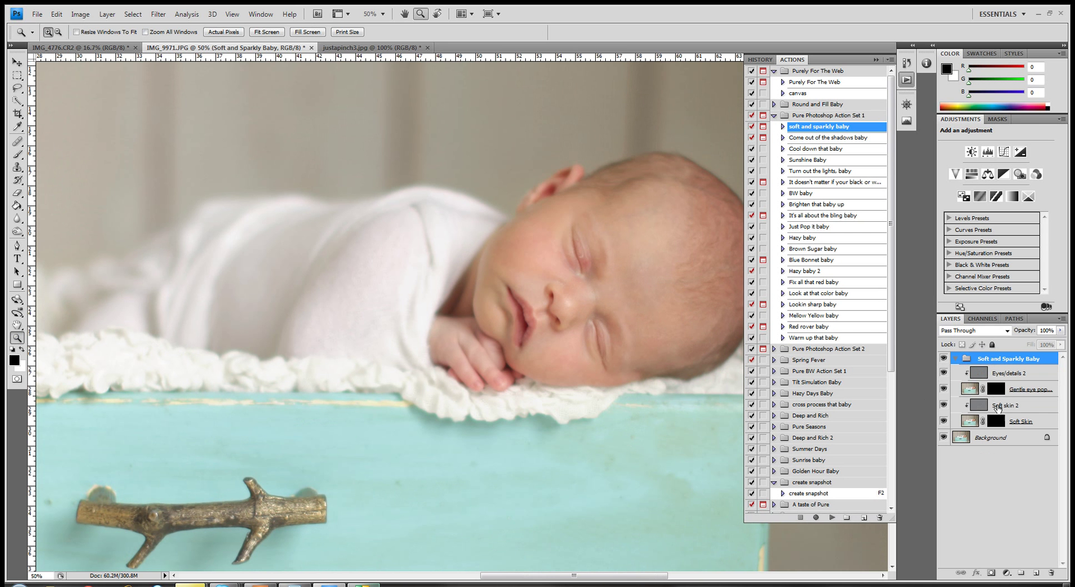
# Paint white on the Soft Skin mask over the forehead and cheek, using 175, 125 and 100 px brushes.
pyautogui.click(996, 422)
pyautogui.click(908, 79)
pyautogui.click(17, 155)
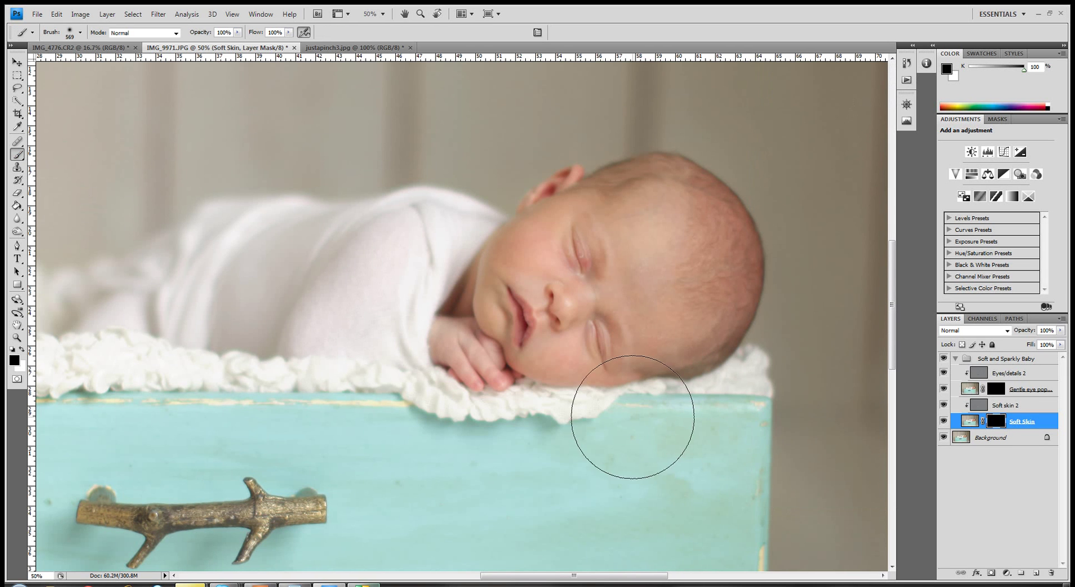
pyautogui.click(21, 349)
pyautogui.press('[')
pyautogui.press('[')
pyautogui.press('[')
pyautogui.press('[')
pyautogui.press('[')
pyautogui.press('[')
pyautogui.press('[')
pyautogui.moveTo(631, 292)
pyautogui.mouseDown()
pyautogui.moveTo(623, 220)
pyautogui.moveTo(669, 220)
pyautogui.moveTo(655, 253)
pyautogui.moveTo(668, 335)
pyautogui.moveTo(654, 353)
pyautogui.moveTo(694, 333)
pyautogui.moveTo(604, 366)
pyautogui.mouseUp()
pyautogui.press('[')
pyautogui.press('[')
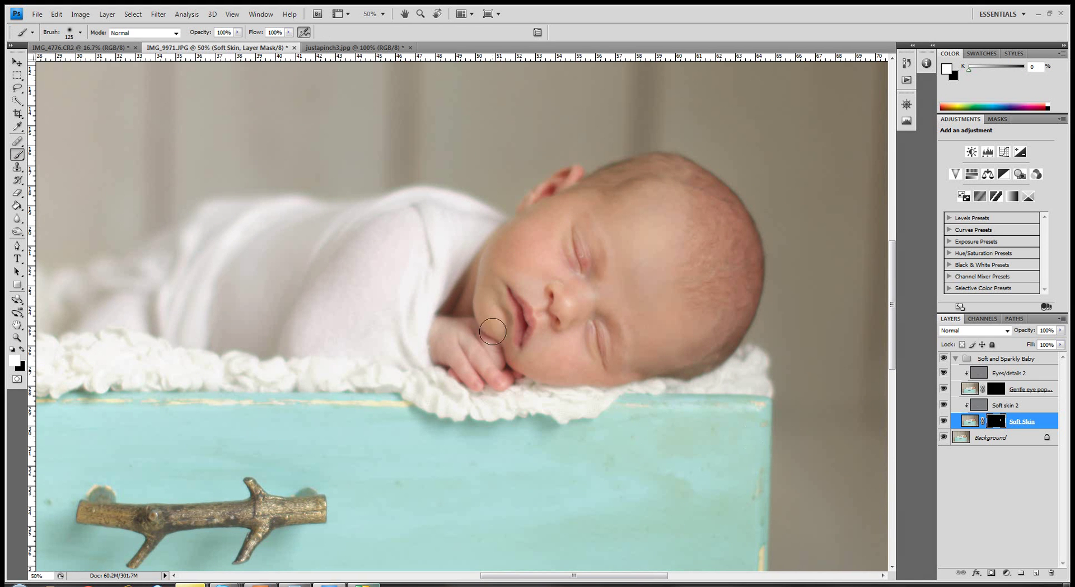
pyautogui.press('[')
pyautogui.moveTo(551, 366)
pyautogui.mouseDown()
pyautogui.moveTo(617, 375)
pyautogui.moveTo(568, 318)
pyautogui.moveTo(577, 298)
pyautogui.moveTo(635, 290)
pyautogui.moveTo(601, 300)
pyautogui.moveTo(559, 276)
pyautogui.moveTo(547, 237)
pyautogui.moveTo(558, 213)
pyautogui.moveTo(507, 259)
pyautogui.moveTo(529, 270)
pyautogui.moveTo(543, 319)
pyautogui.moveTo(480, 306)
pyautogui.moveTo(485, 296)
pyautogui.moveTo(505, 327)
pyautogui.moveTo(489, 272)
pyautogui.moveTo(541, 341)
pyautogui.moveTo(598, 347)
pyautogui.moveTo(563, 226)
pyautogui.moveTo(643, 250)
pyautogui.moveTo(575, 330)
pyautogui.mouseUp()
pyautogui.press('[')
# Select the Gentle eye pop/details layer with an 80 px brush at 53% opacity.
pyautogui.click(1060, 330)
pyautogui.click(1034, 340)
pyautogui.click(997, 394)
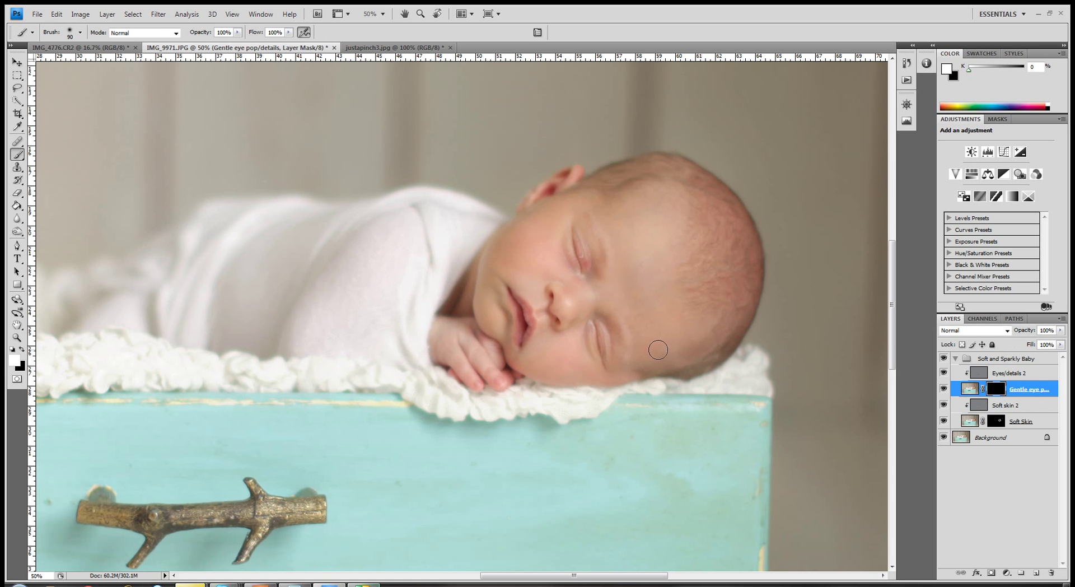
pyautogui.press('[')
pyautogui.press('[')
pyautogui.moveTo(238, 32); pyautogui.dragTo(211, 44)
# Toggle the Soft and Sparkly Baby group to compare, then merge it into a single Background.
pyautogui.click(951, 358)
pyautogui.click(943, 358)
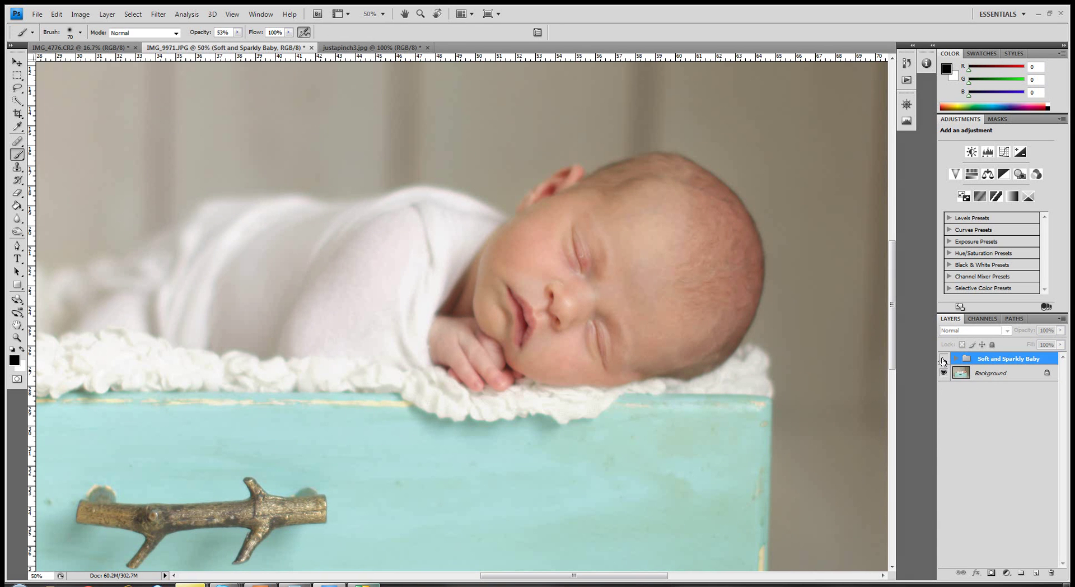
pyautogui.click(943, 358)
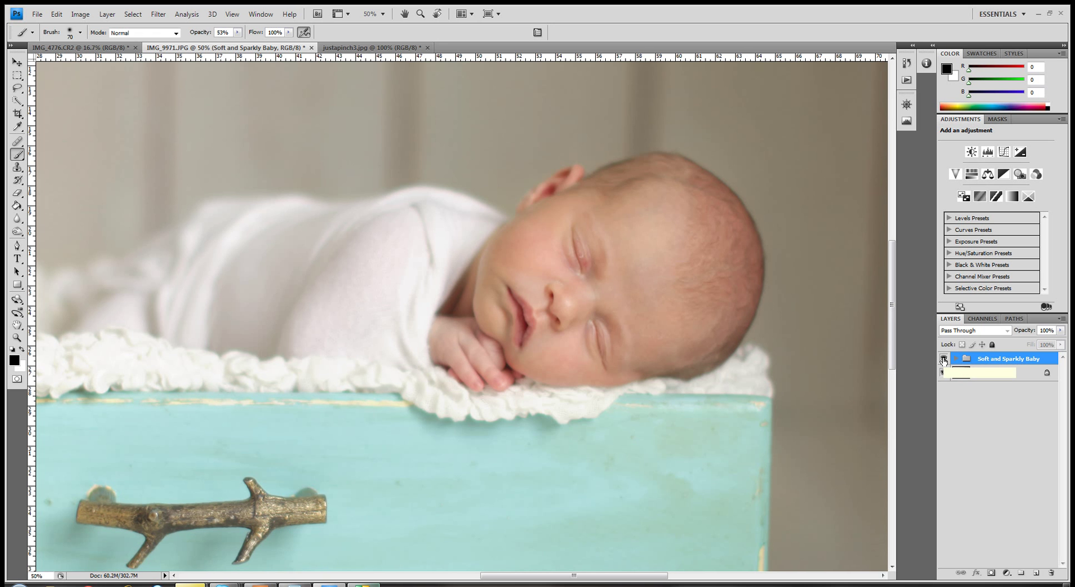
pyautogui.click(944, 359)
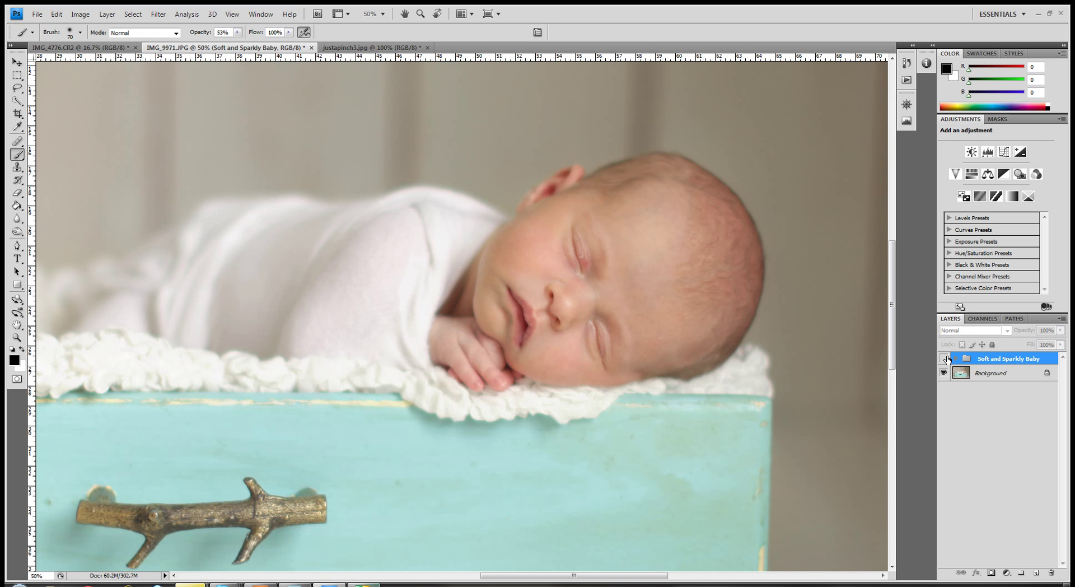
pyautogui.click(943, 359)
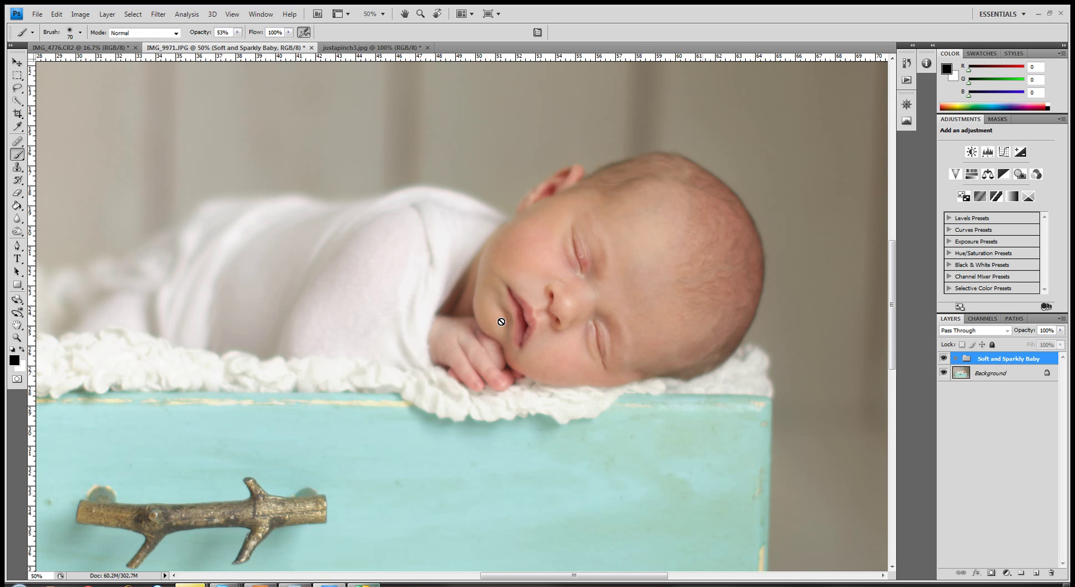
pyautogui.hotkey('ctrl', 'shift', 'e')
# Zoom out to show the whole photo and bring up the Actions list.
pyautogui.press('z')
pyautogui.keyDown('alt'); pyautogui.click(429, 354); pyautogui.keyUp('alt')
pyautogui.keyDown('alt'); pyautogui.click(526, 347); pyautogui.keyUp('alt')
pyautogui.click(504, 313)
pyautogui.click(691, 311)
pyautogui.keyDown('alt'); pyautogui.click(691, 312); pyautogui.keyUp('alt')
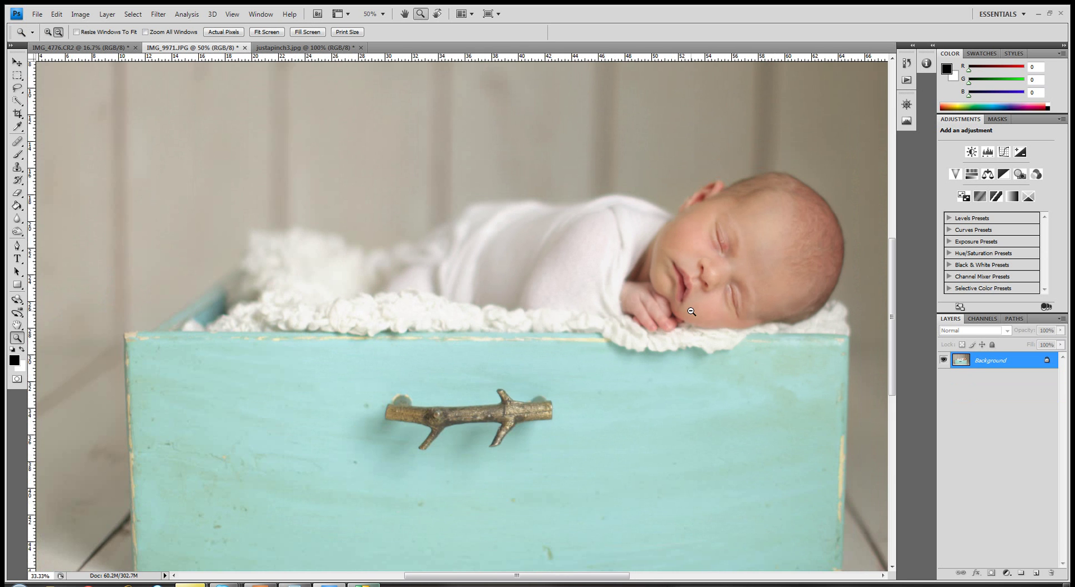
pyautogui.keyDown('alt'); pyautogui.click(691, 312); pyautogui.keyUp('alt')
pyautogui.keyDown('alt'); pyautogui.click(691, 312); pyautogui.keyUp('alt')
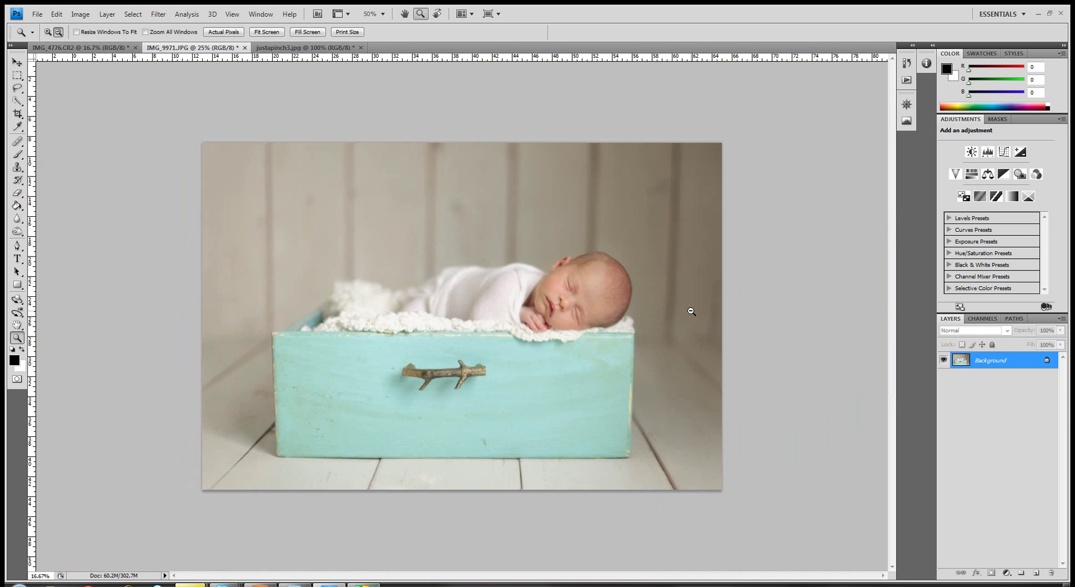
pyautogui.click(906, 80)
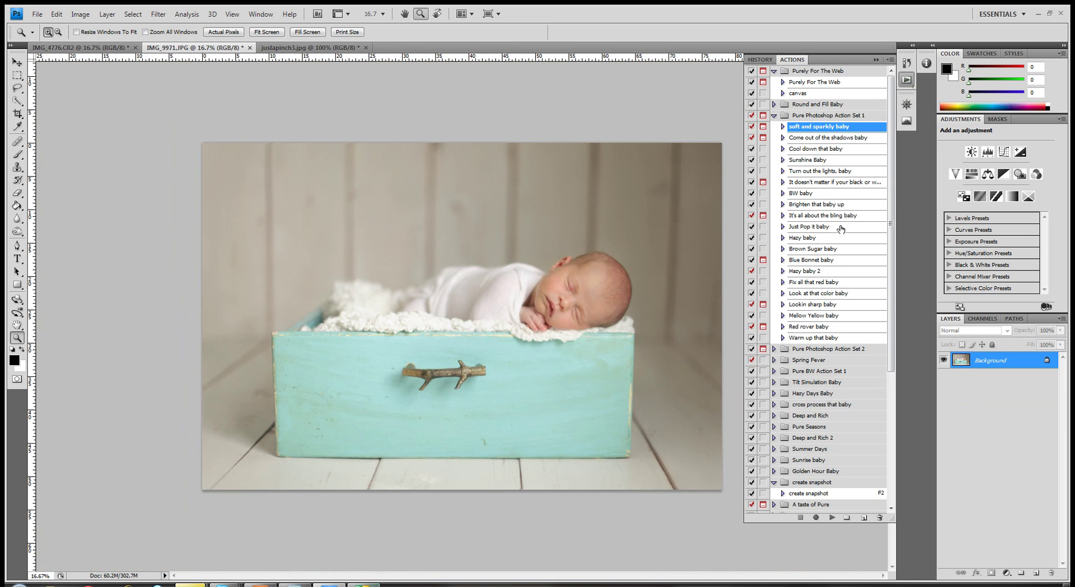
# Play the Cloud 9, Baby action from Pure Photoshop Action Set 2.
pyautogui.click(773, 116)
pyautogui.click(773, 126)
pyautogui.click(822, 172)
pyautogui.click(832, 517)
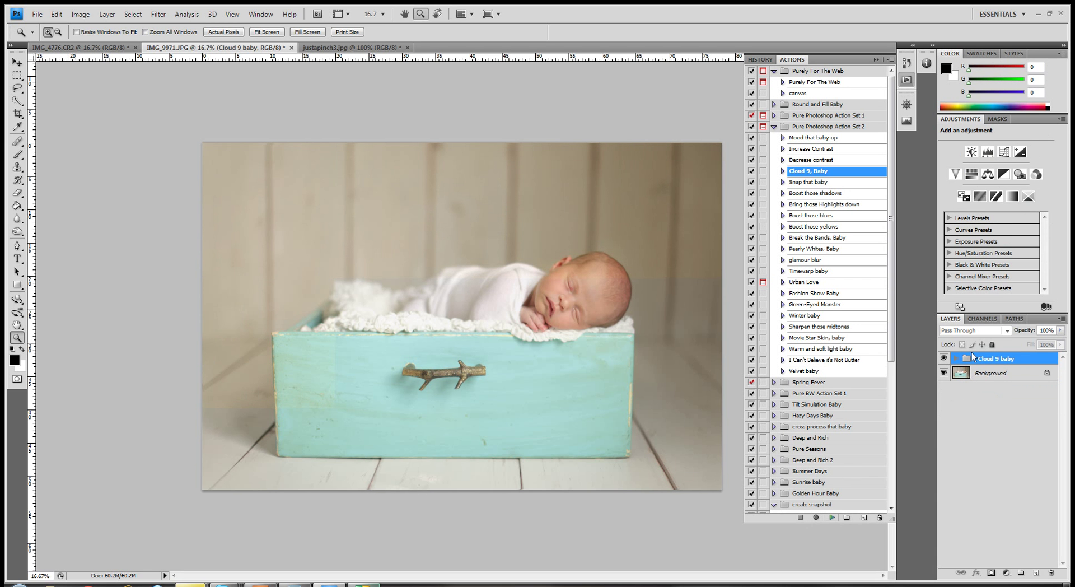
# Delete the Snuggly Warm layer and ready a 900 px brush on the Cuddly Soft mask.
pyautogui.click(955, 359)
pyautogui.moveTo(1021, 386); pyautogui.dragTo(1051, 572)
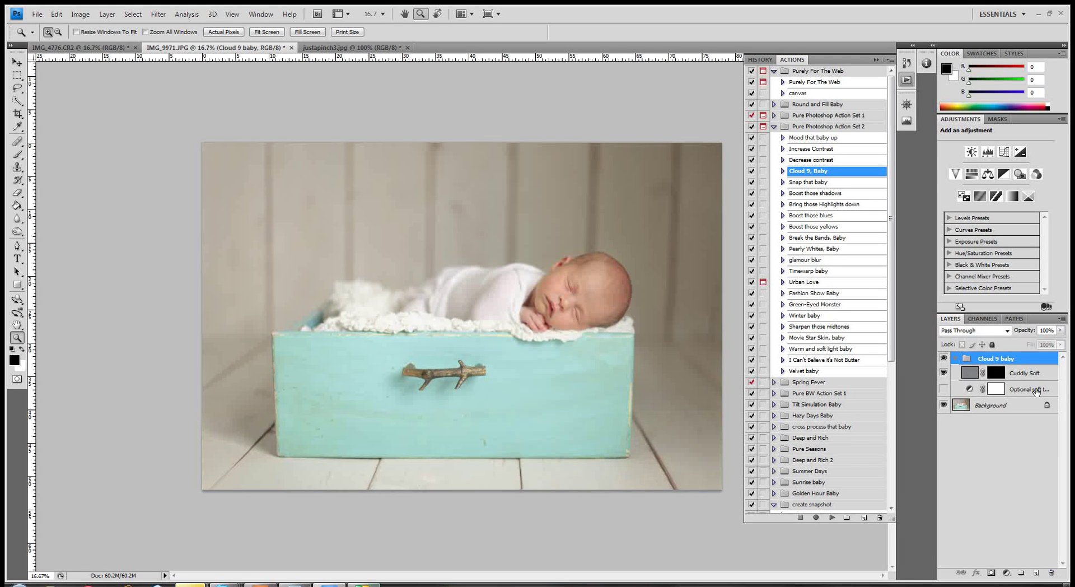
pyautogui.click(996, 373)
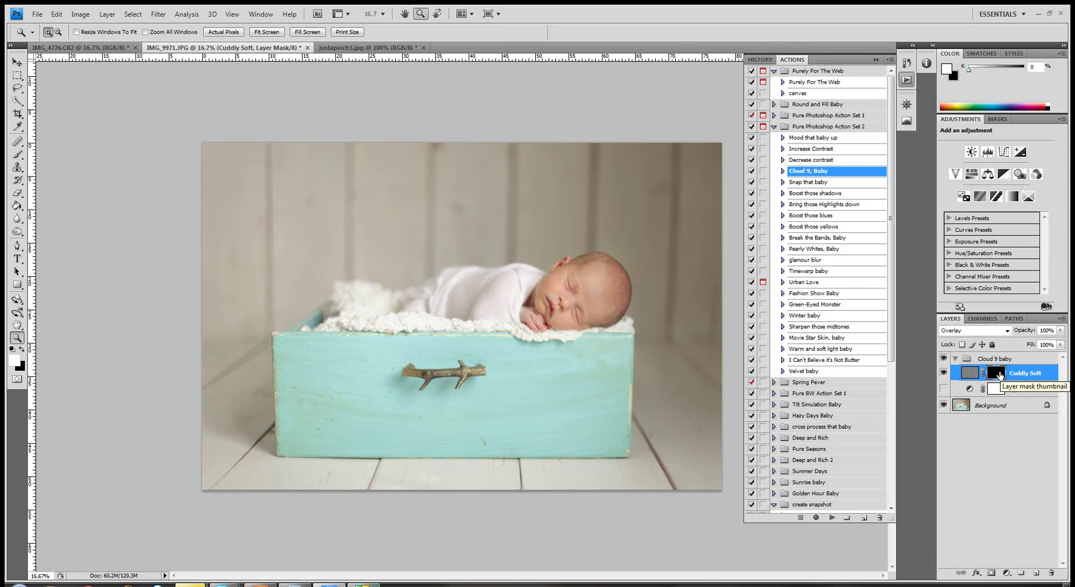
pyautogui.click(17, 154)
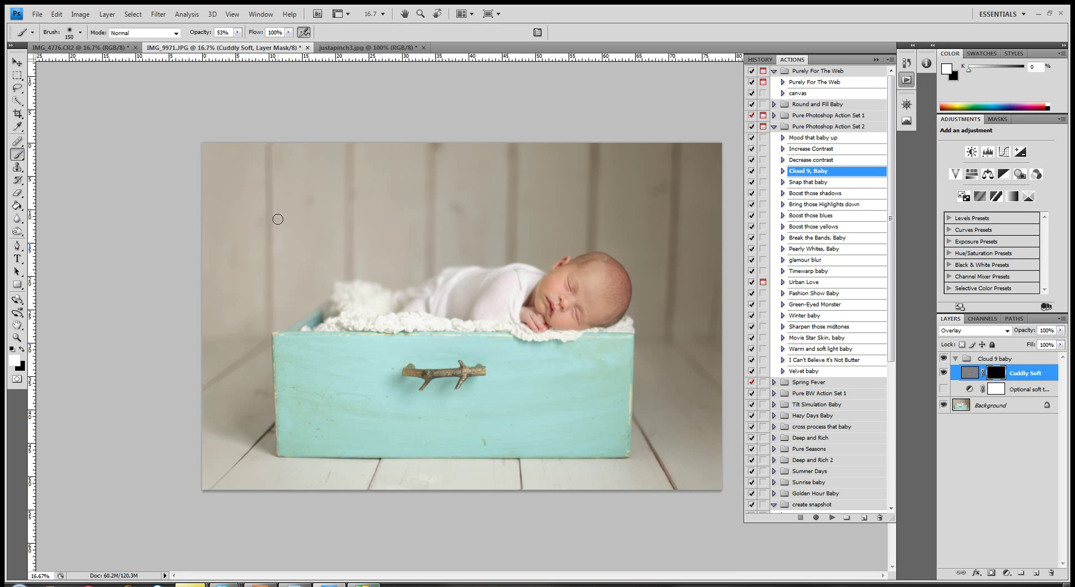
pyautogui.press(']')
pyautogui.press(']')
pyautogui.press(']')
pyautogui.press('[')
pyautogui.press(']')
pyautogui.press(']')
pyautogui.press(']')
pyautogui.press(']')
pyautogui.press(']')
pyautogui.press(']')
pyautogui.press(']')
pyautogui.press(']')
pyautogui.press(']')
# At 100% brush opacity, paint the Cuddly Soft mask over the blanket, background and drawer.
pyautogui.click(237, 32)
pyautogui.moveTo(253, 48); pyautogui.dragTo(267, 47)
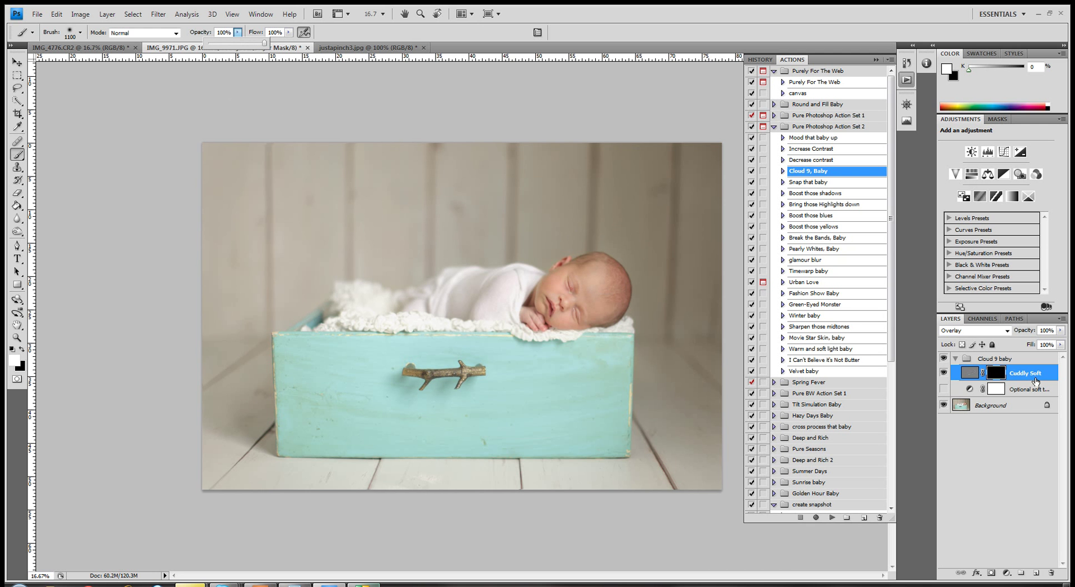
pyautogui.click(263, 190)
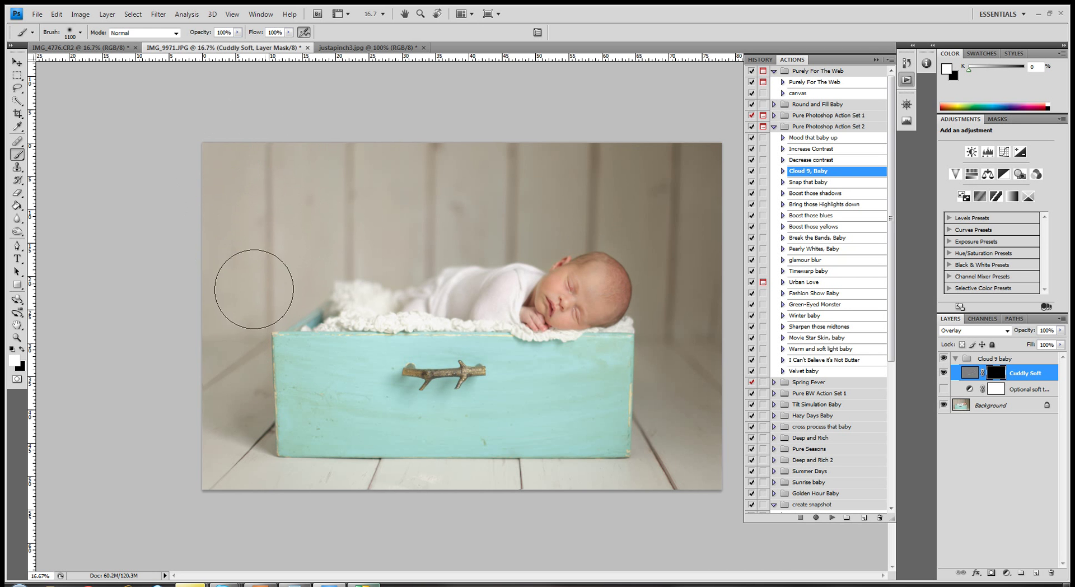
pyautogui.moveTo(297, 276)
pyautogui.mouseDown()
pyautogui.moveTo(408, 235)
pyautogui.moveTo(308, 168)
pyautogui.moveTo(300, 436)
pyautogui.mouseUp()
# Lower brush opacity to 43%, then 19%, and lightly brush Cuddly Soft over the baby's body.
pyautogui.click(237, 32)
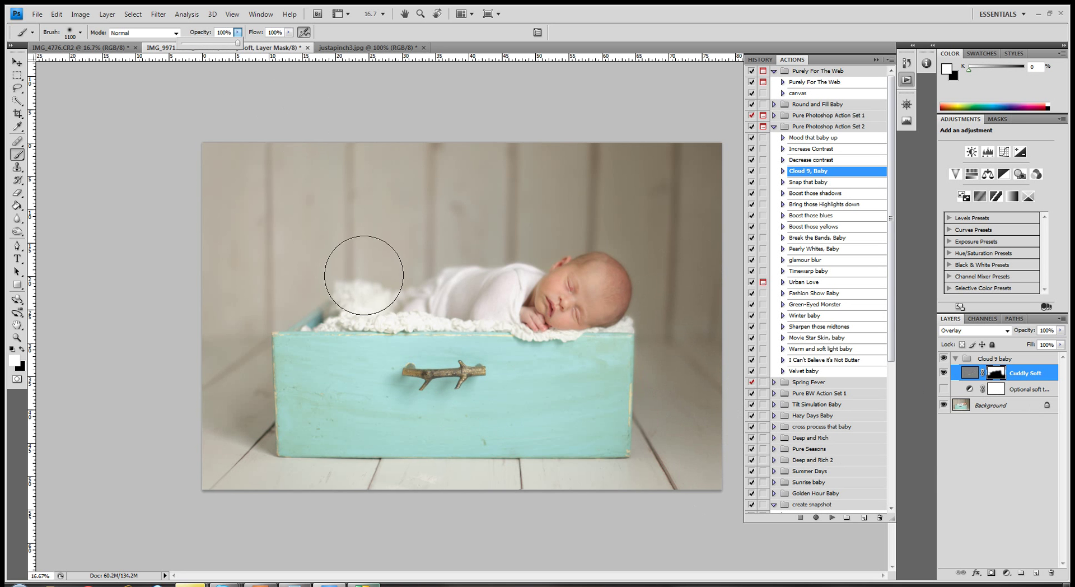
pyautogui.click(503, 168)
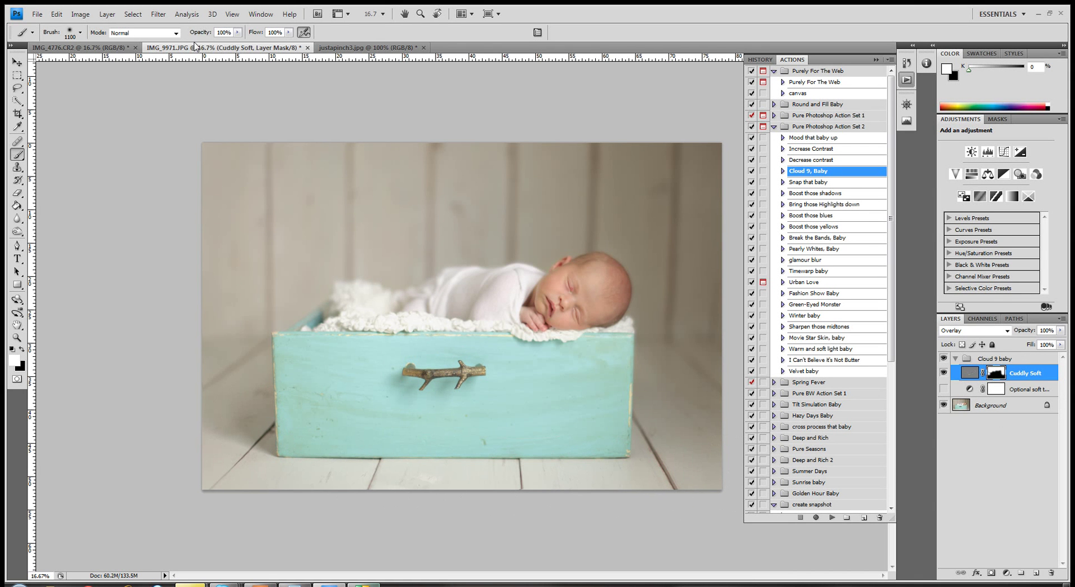
pyautogui.click(237, 33)
pyautogui.moveTo(240, 43); pyautogui.dragTo(205, 43)
pyautogui.click(244, 470)
pyautogui.click(237, 33)
pyautogui.click(224, 43)
pyautogui.click(320, 424)
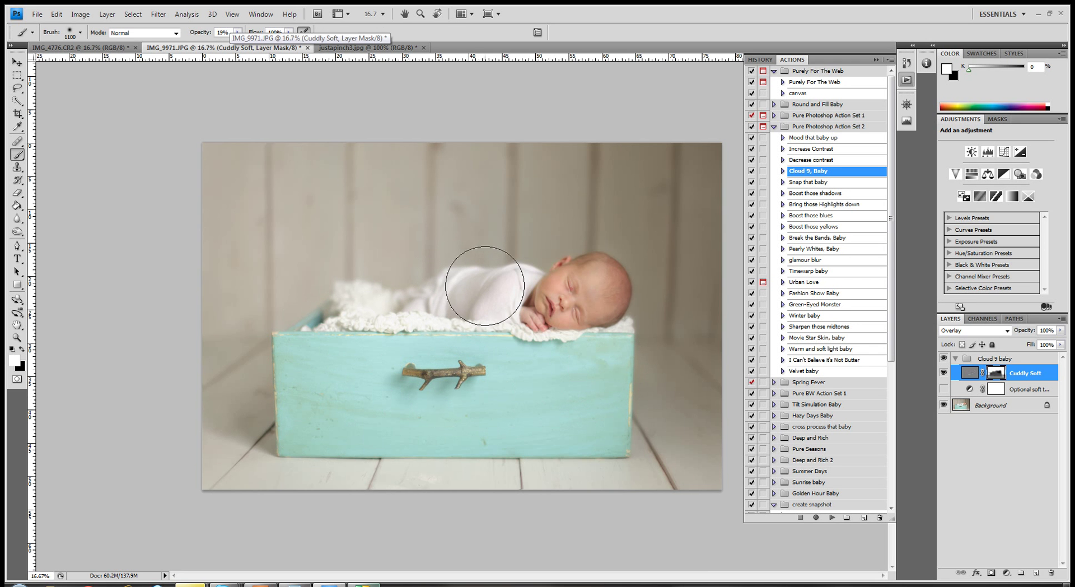
pyautogui.moveTo(479, 302); pyautogui.dragTo(480, 300)
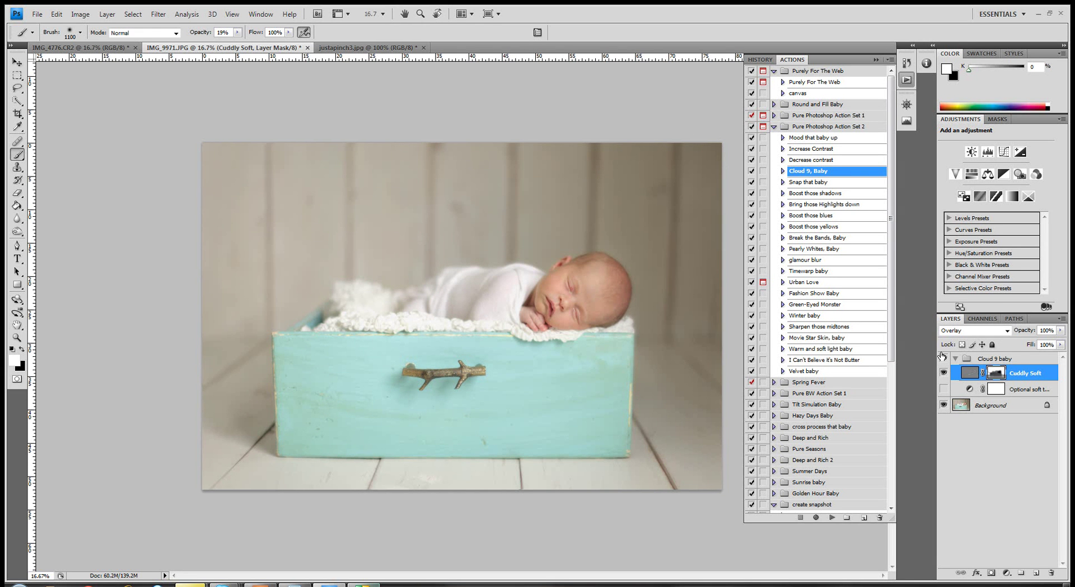
# Show the Cloud 9 baby group and switch on the Optional soft tone layer, toggling it to compare.
pyautogui.click(942, 358)
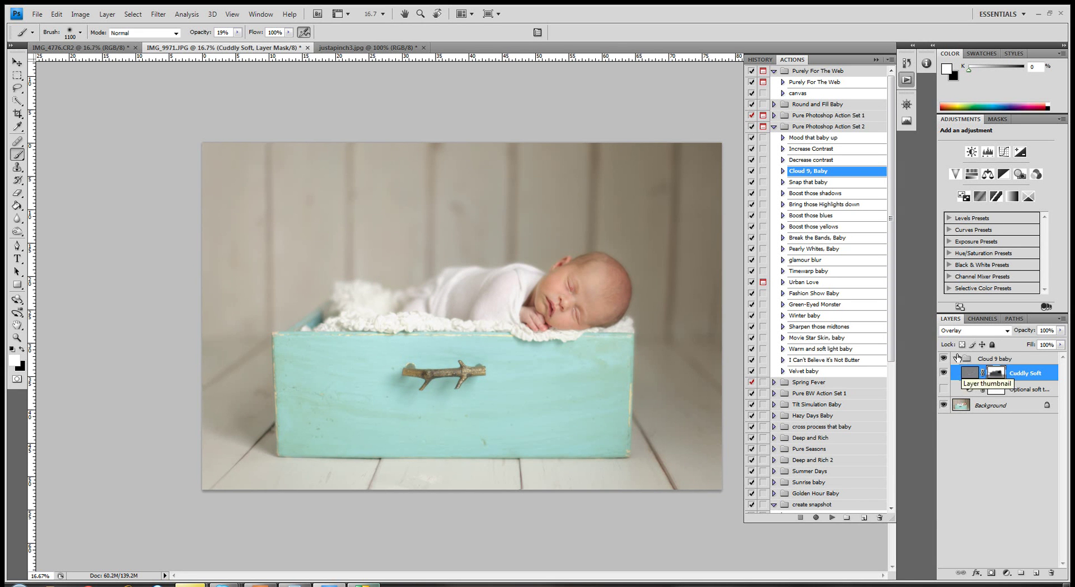
pyautogui.click(1022, 389)
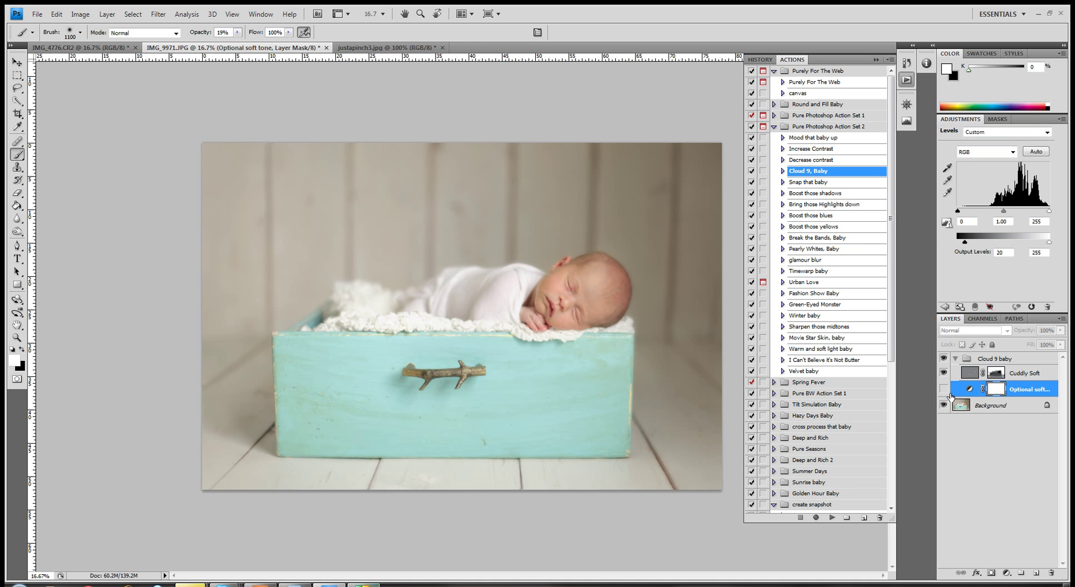
pyautogui.click(943, 388)
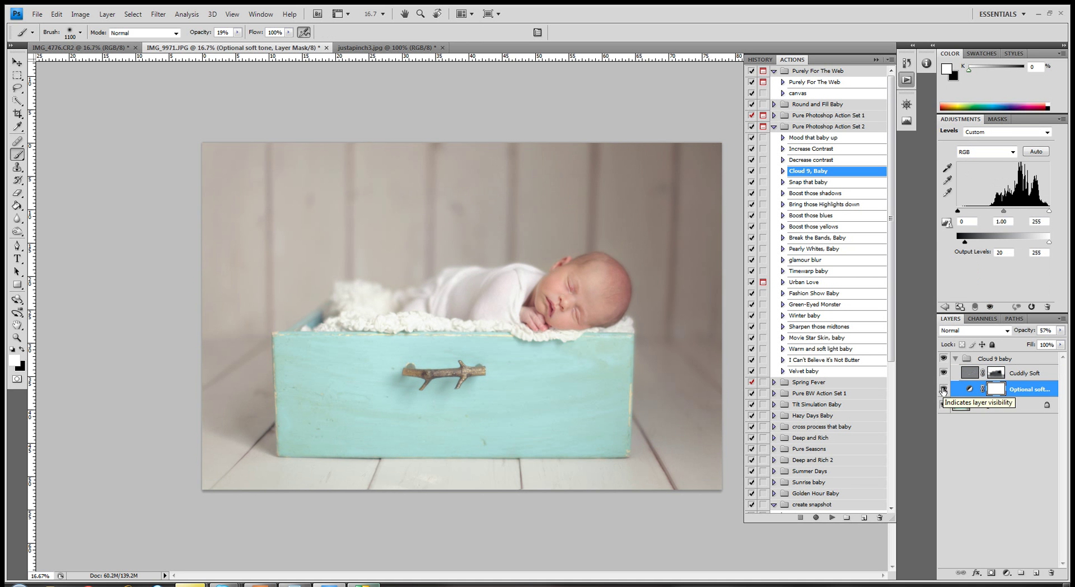
pyautogui.click(943, 388)
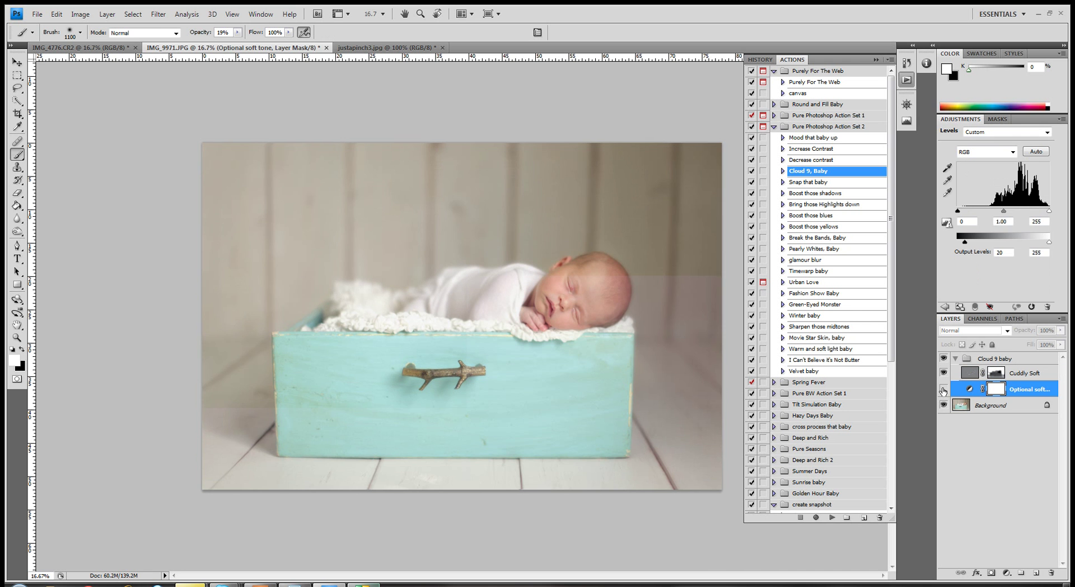
pyautogui.click(943, 389)
pyautogui.click(943, 388)
pyautogui.click(943, 389)
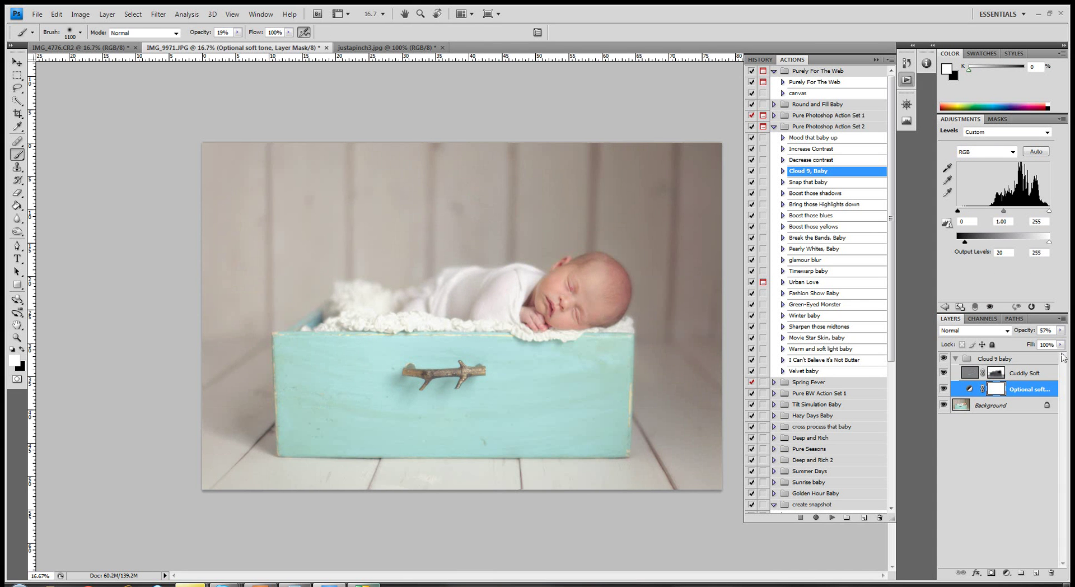
# Set the Optional soft tone layer's opacity to about 35% and compare with it hidden.
pyautogui.moveTo(1059, 331); pyautogui.dragTo(1061, 345)
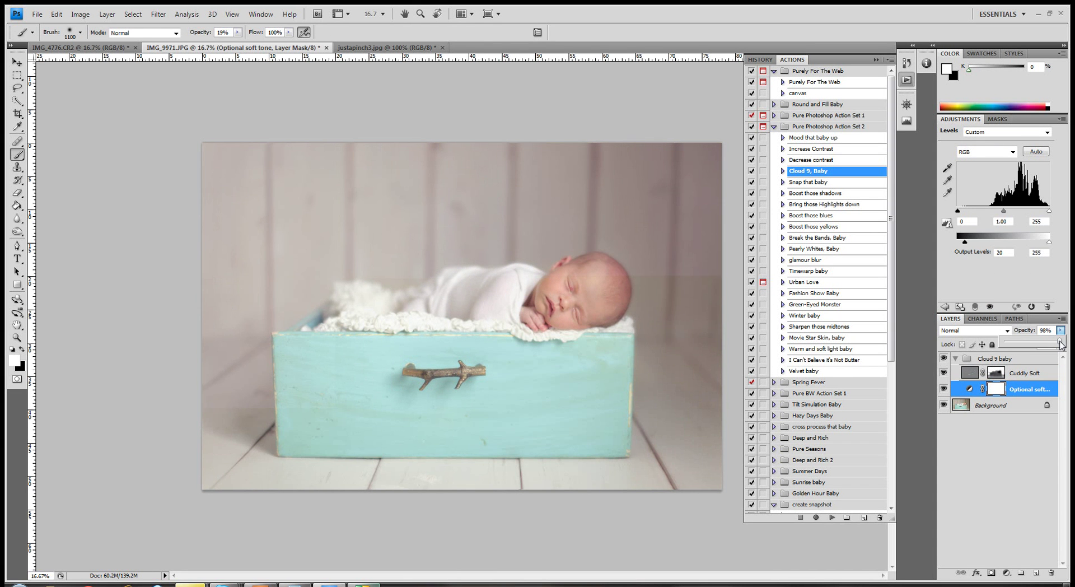
pyautogui.moveTo(1061, 346); pyautogui.dragTo(1012, 344)
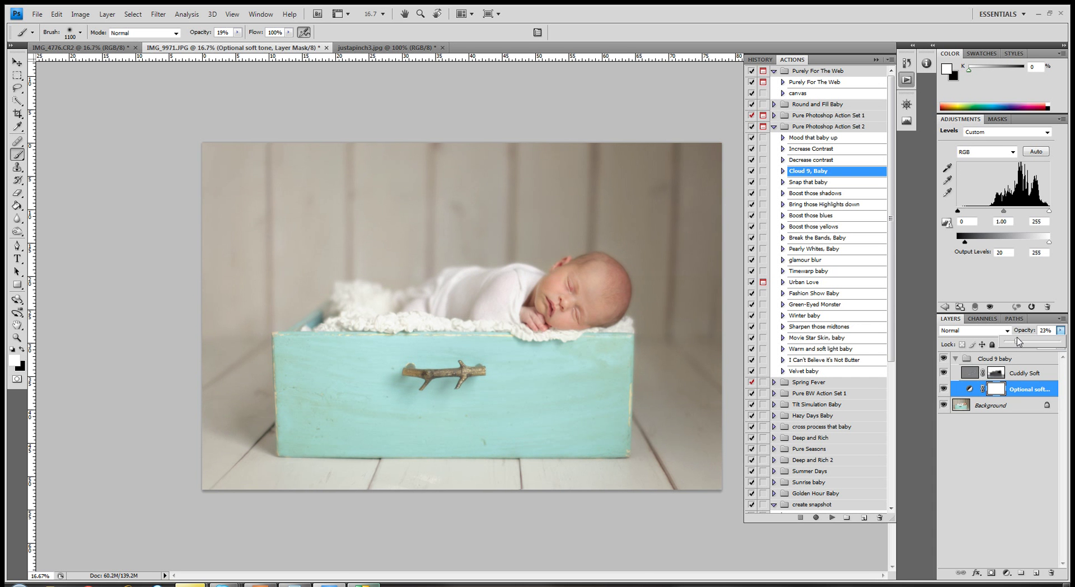
pyautogui.moveTo(1018, 342); pyautogui.dragTo(1025, 343)
pyautogui.click(943, 389)
pyautogui.click(943, 389)
pyautogui.click(943, 389)
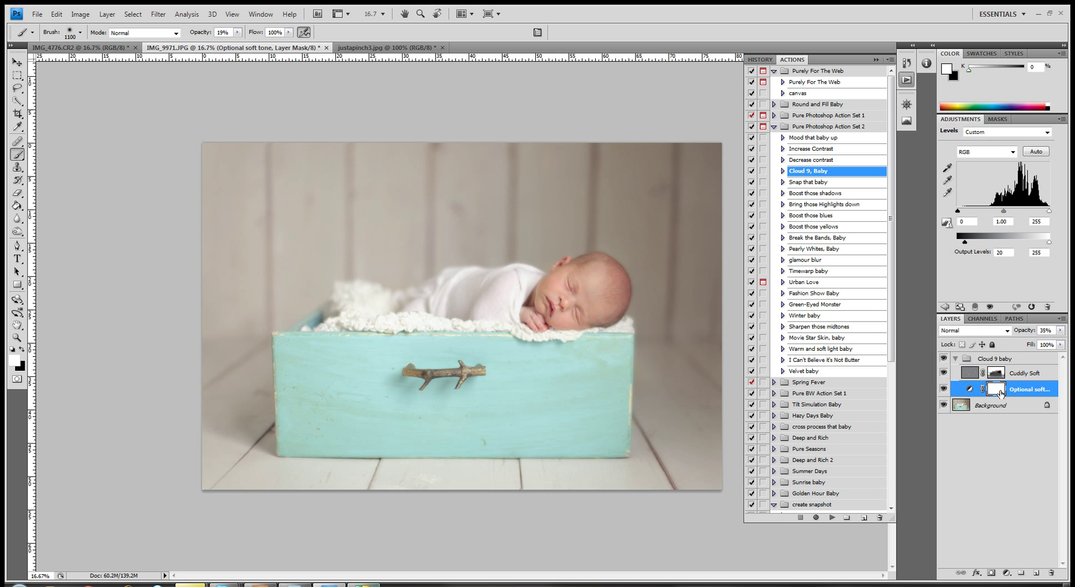
# Paint black at 62% opacity to remove the soft tone from the baby's face, then collapse the Cloud 9 baby group.
pyautogui.click(24, 348)
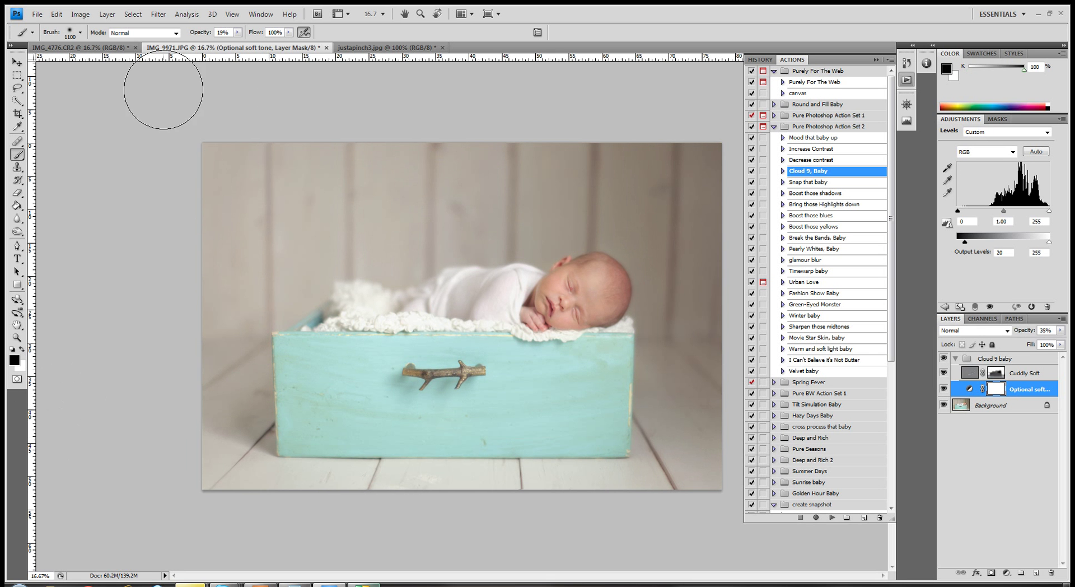
pyautogui.click(237, 32)
pyautogui.click(262, 43)
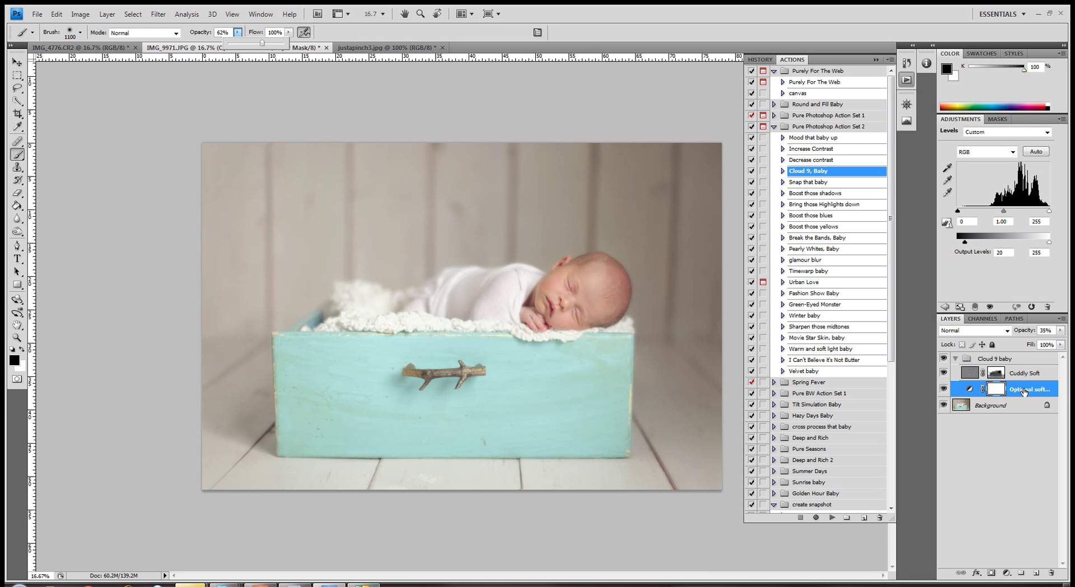
pyautogui.click(559, 313)
pyautogui.moveTo(573, 295)
pyautogui.mouseDown()
pyautogui.moveTo(544, 305)
pyautogui.moveTo(582, 308)
pyautogui.moveTo(588, 290)
pyautogui.moveTo(554, 309)
pyautogui.mouseUp()
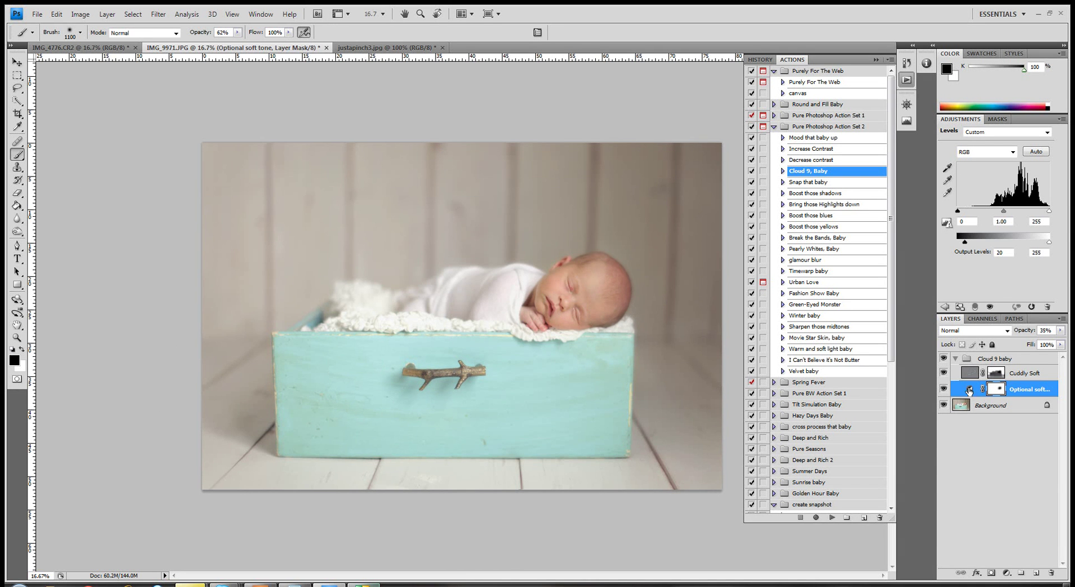
pyautogui.click(956, 359)
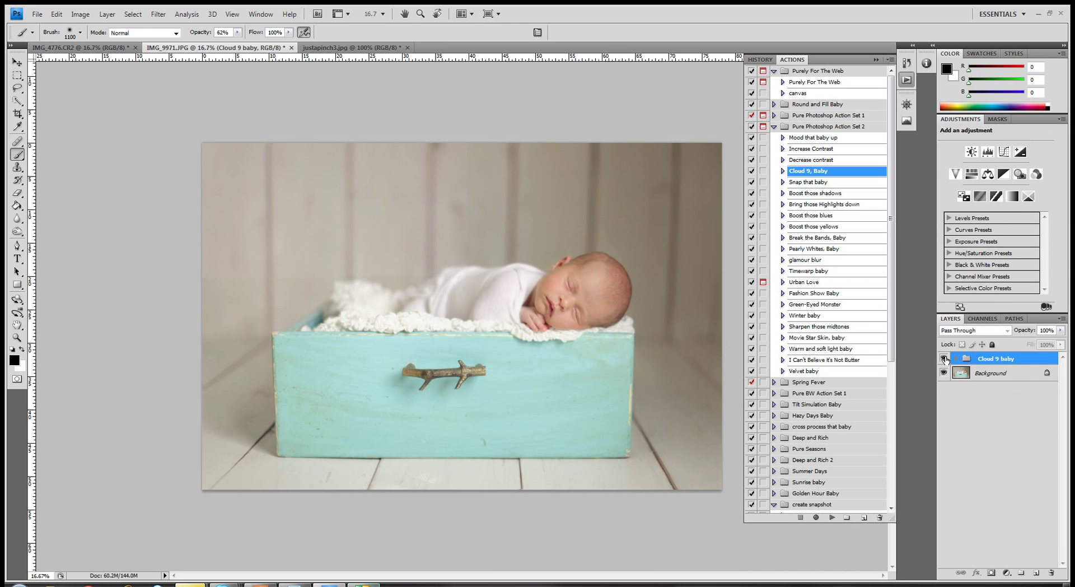
# Toggle the Cloud 9 baby group's visibility off and on to compare the look, ending visible.
pyautogui.click(943, 358)
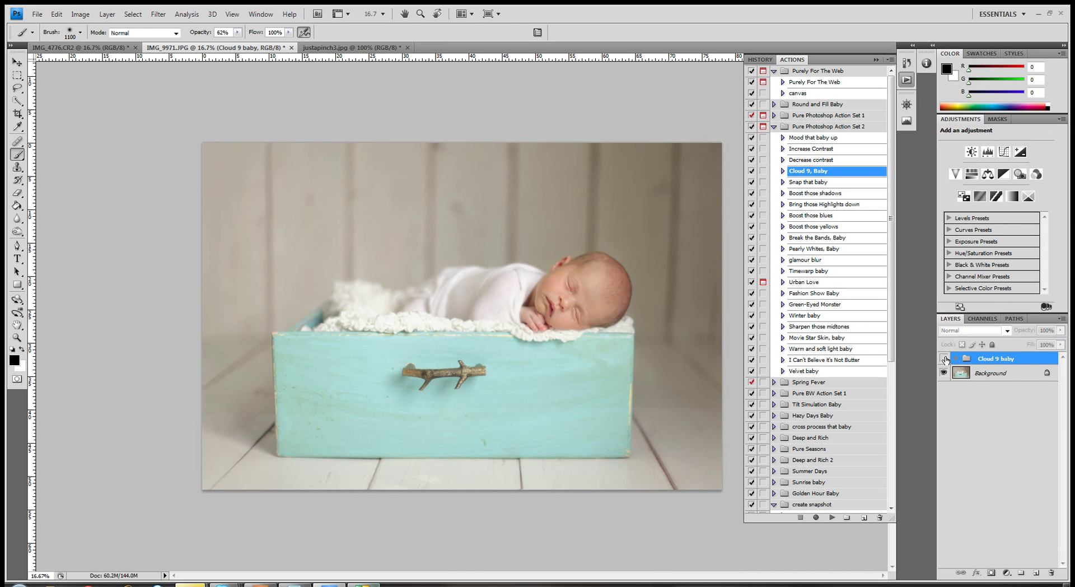
pyautogui.click(944, 358)
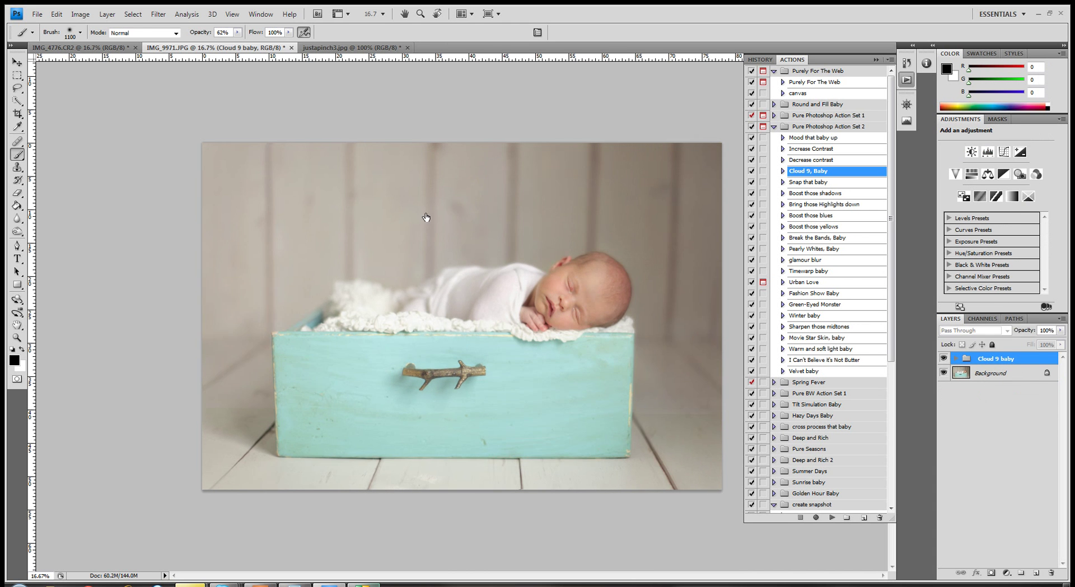
pyautogui.click(944, 358)
pyautogui.click(943, 359)
pyautogui.click(943, 359)
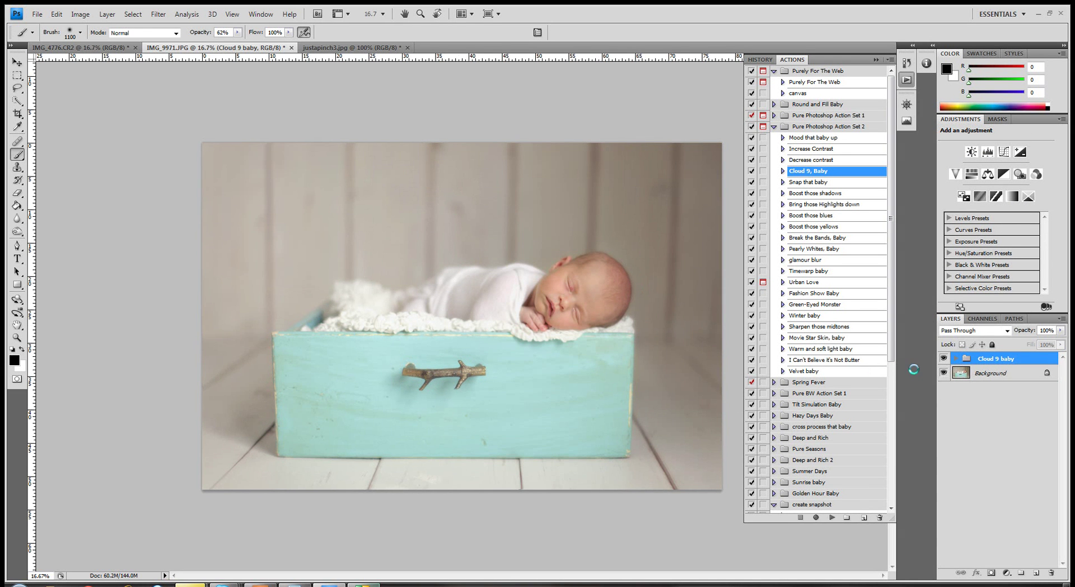
# Collapse Pure Photoshop Action Set 2 and expand the Just A Pinch action set.
pyautogui.click(774, 127)
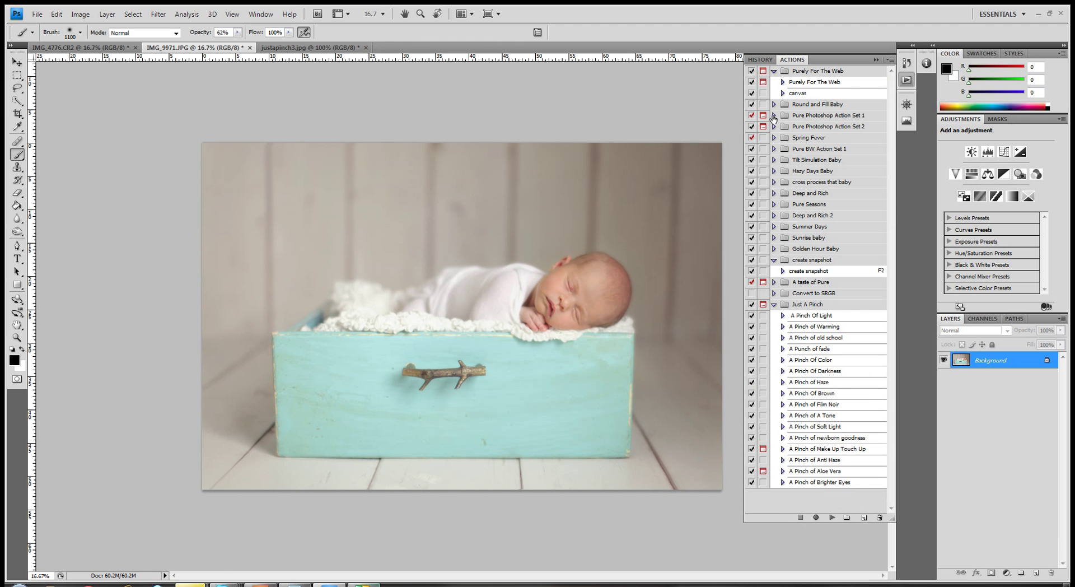
pyautogui.click(774, 304)
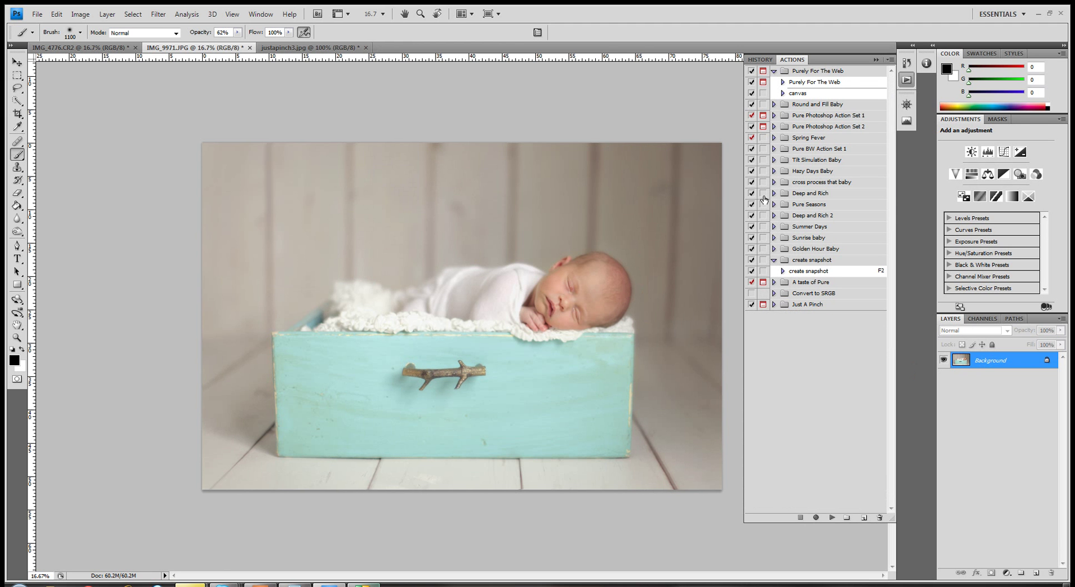
pyautogui.click(774, 115)
pyautogui.click(773, 116)
pyautogui.click(774, 305)
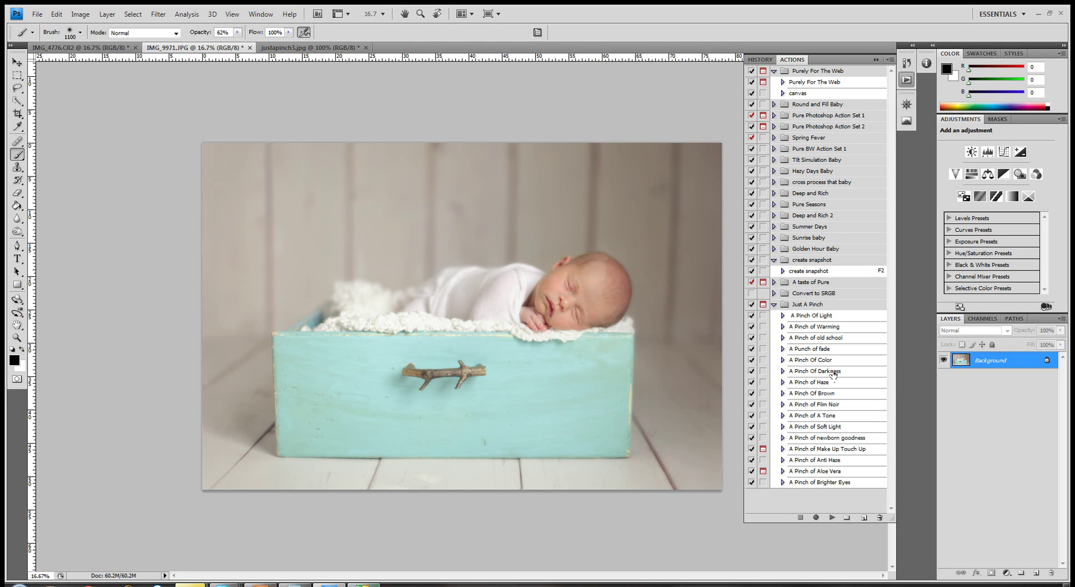
# Play the A Punch of fade action, drop its group to 21% opacity, and compare it on and off.
pyautogui.click(829, 349)
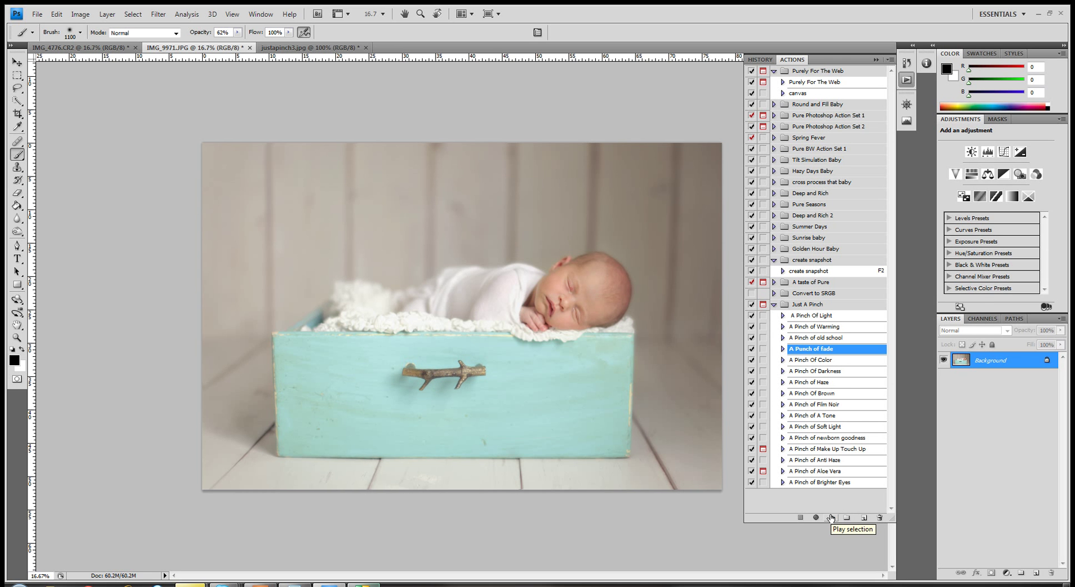
pyautogui.click(831, 518)
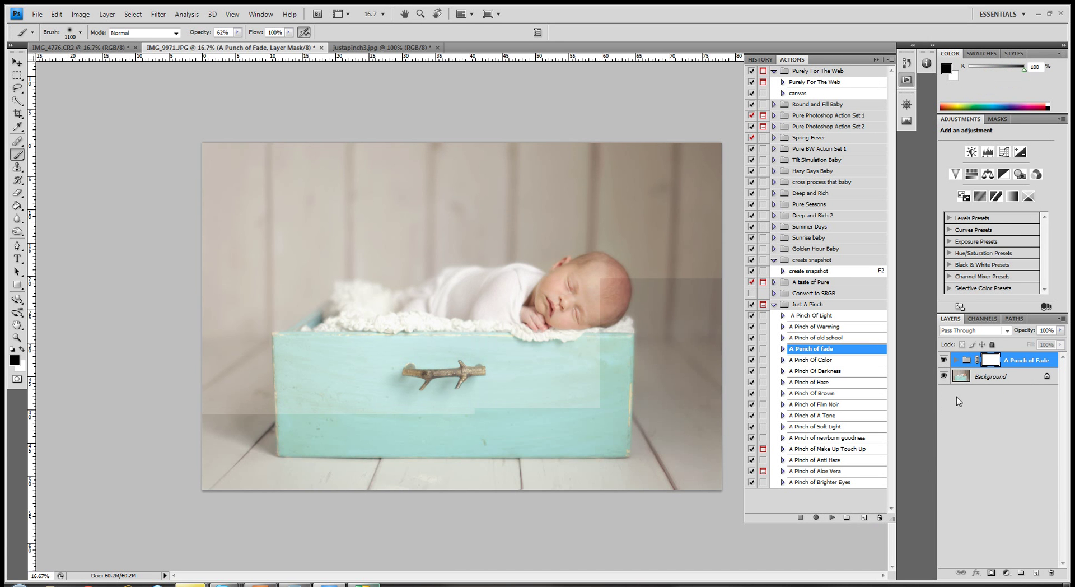
pyautogui.click(1060, 330)
pyautogui.moveTo(1060, 343); pyautogui.dragTo(1017, 345)
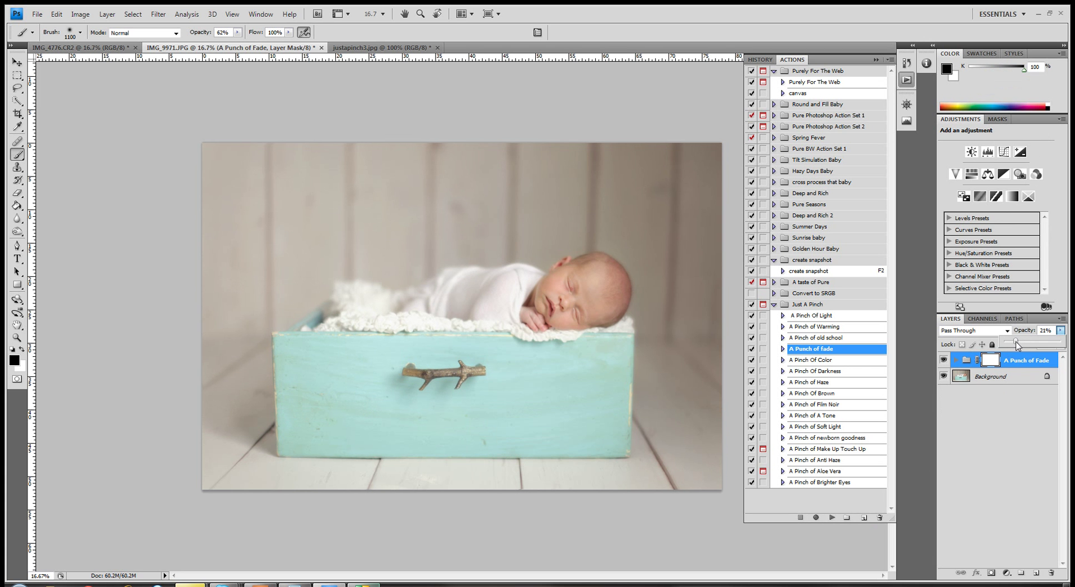
pyautogui.click(945, 360)
pyautogui.click(943, 360)
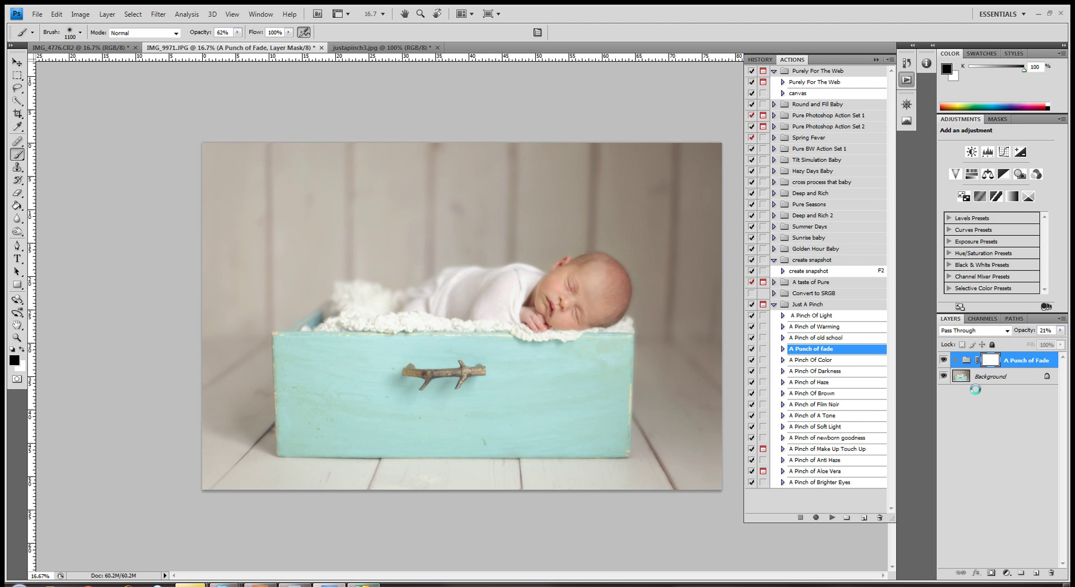
# Merge the visible layers and save the result as Snapshot 1 in History.
pyautogui.hotkey('ctrl', 'alt', 'z')
pyautogui.click(759, 59)
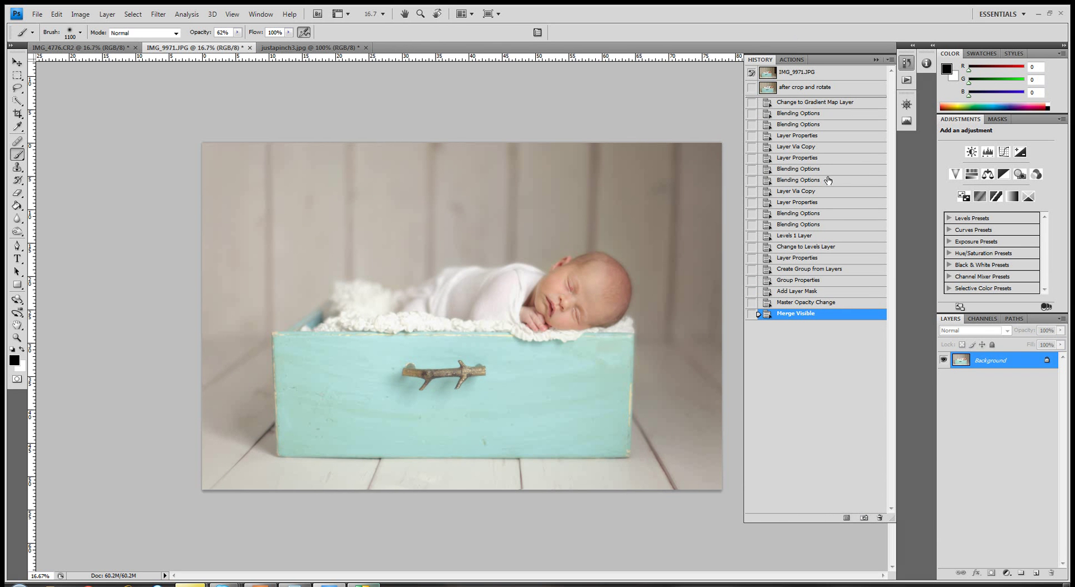
pyautogui.click(864, 516)
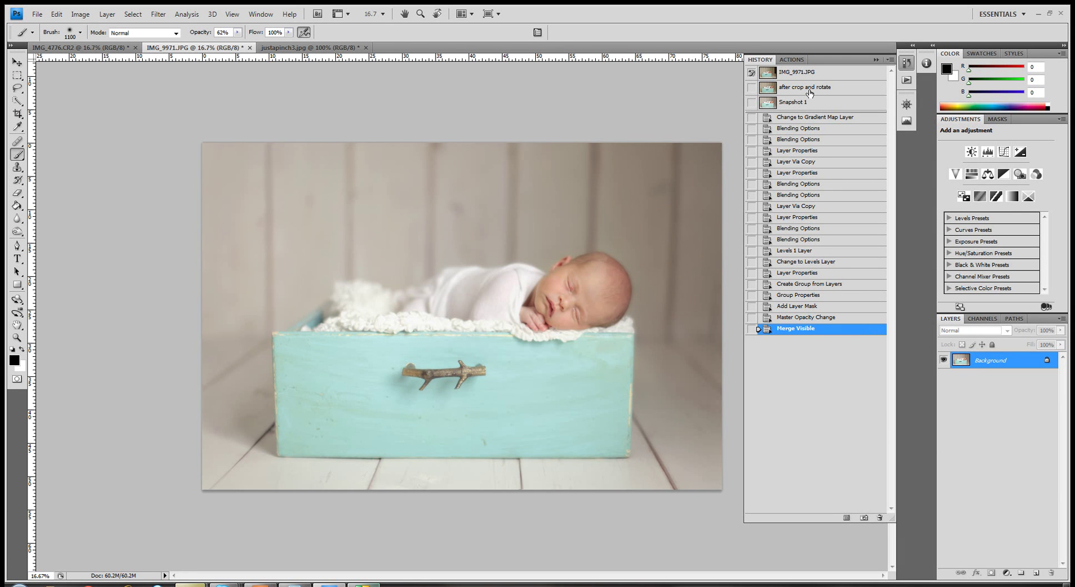
# Alternate between the after crop and rotate state and Snapshot 1 twice, ending on Snapshot 1.
pyautogui.click(806, 87)
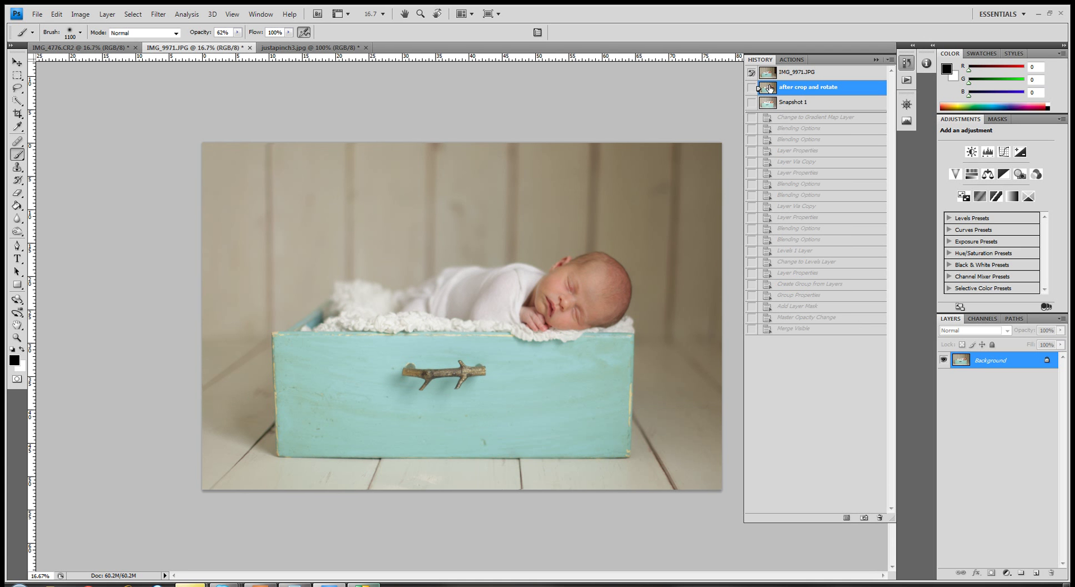
pyautogui.click(806, 107)
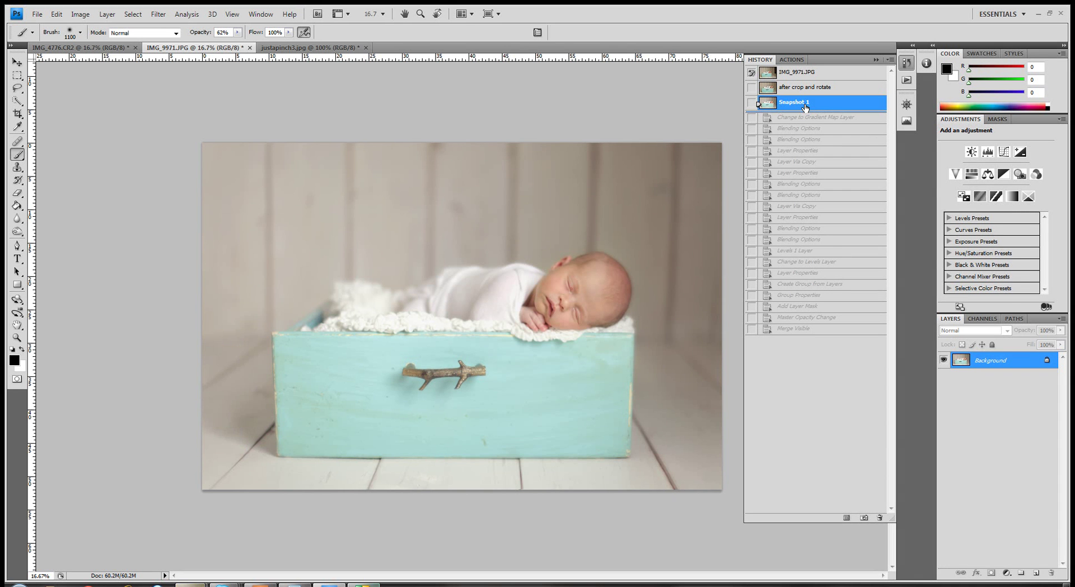
pyautogui.click(806, 88)
pyautogui.click(802, 105)
pyautogui.click(821, 73)
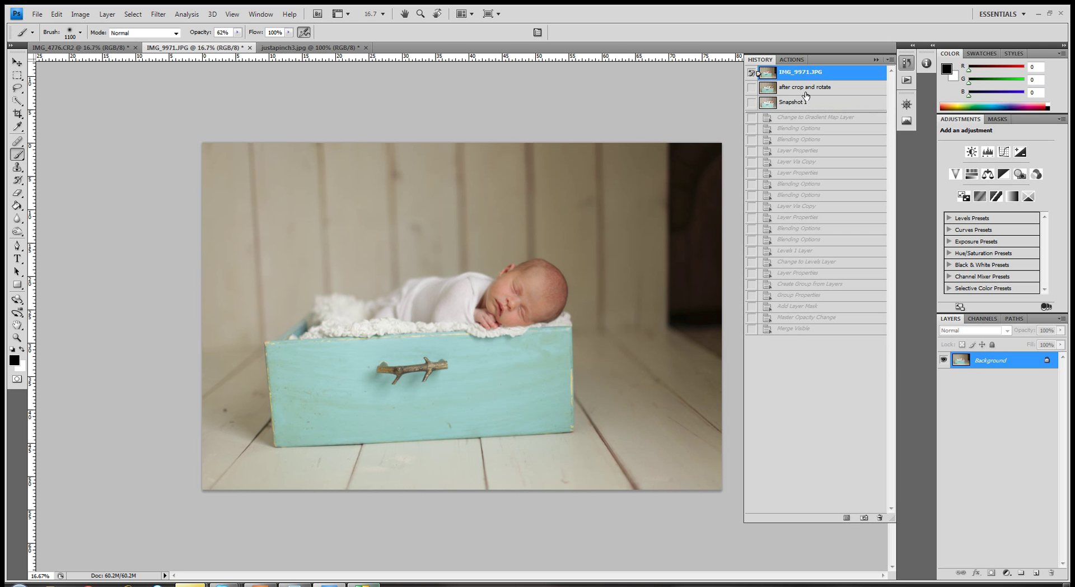
pyautogui.click(806, 93)
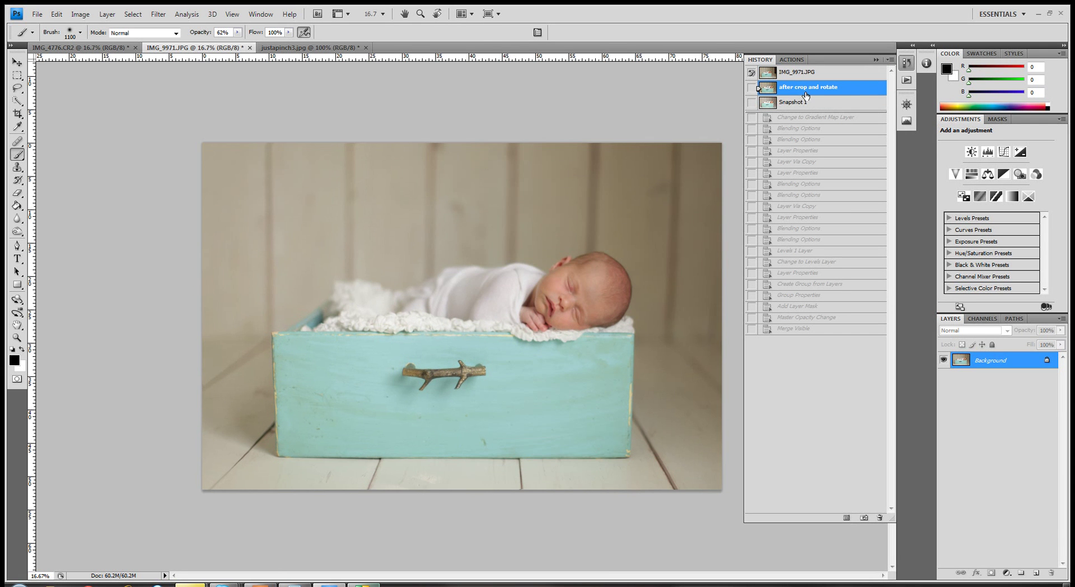
pyautogui.click(801, 106)
pyautogui.click(801, 90)
pyautogui.click(808, 76)
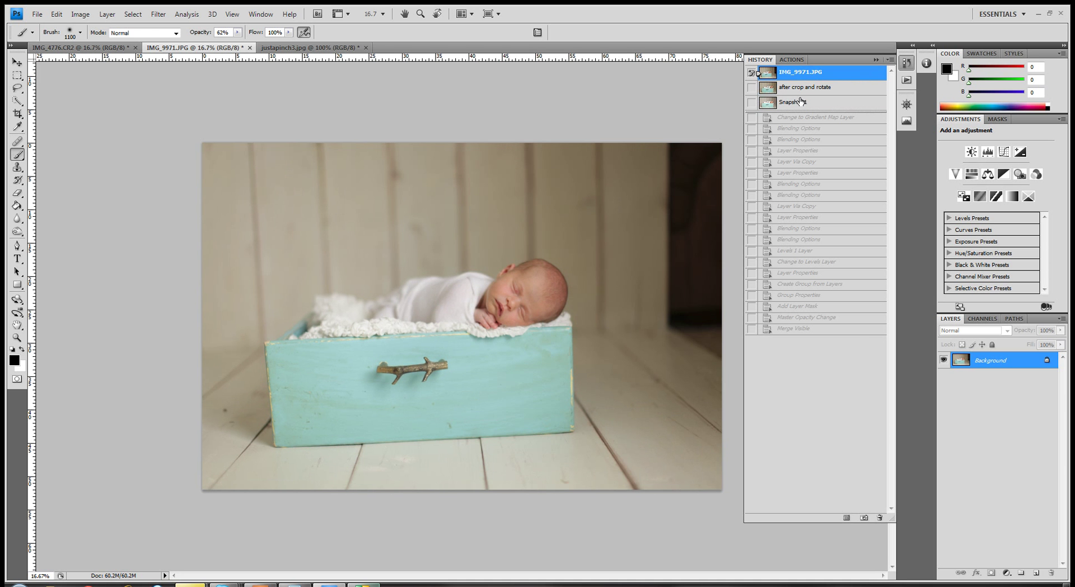
pyautogui.click(803, 91)
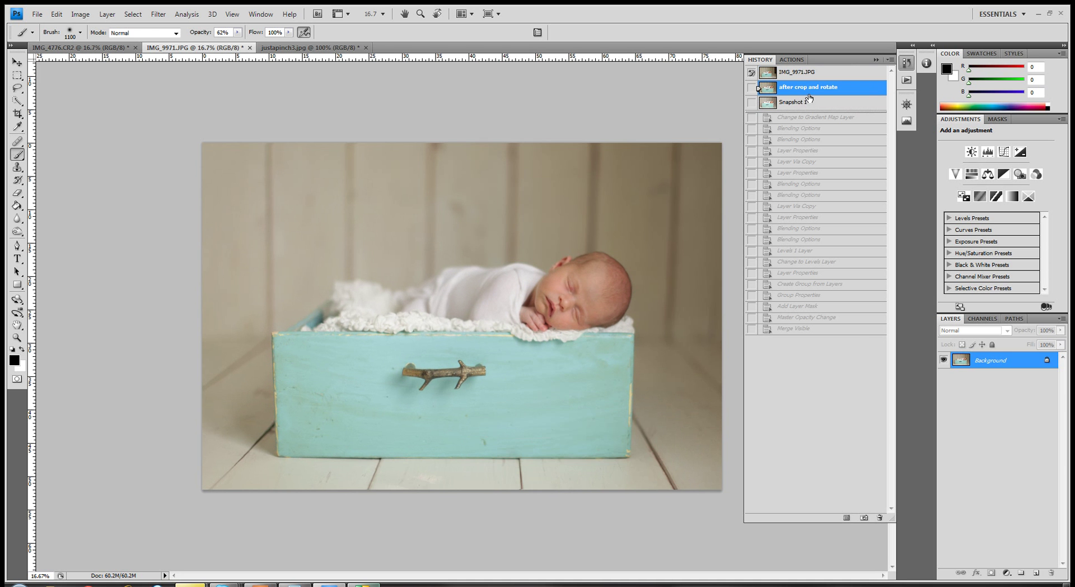
pyautogui.click(808, 104)
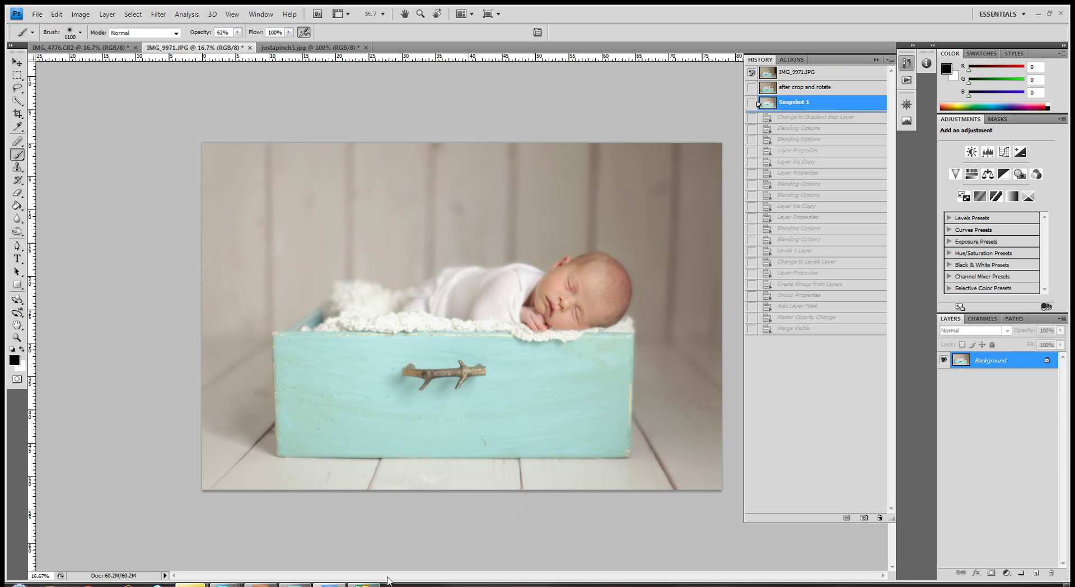